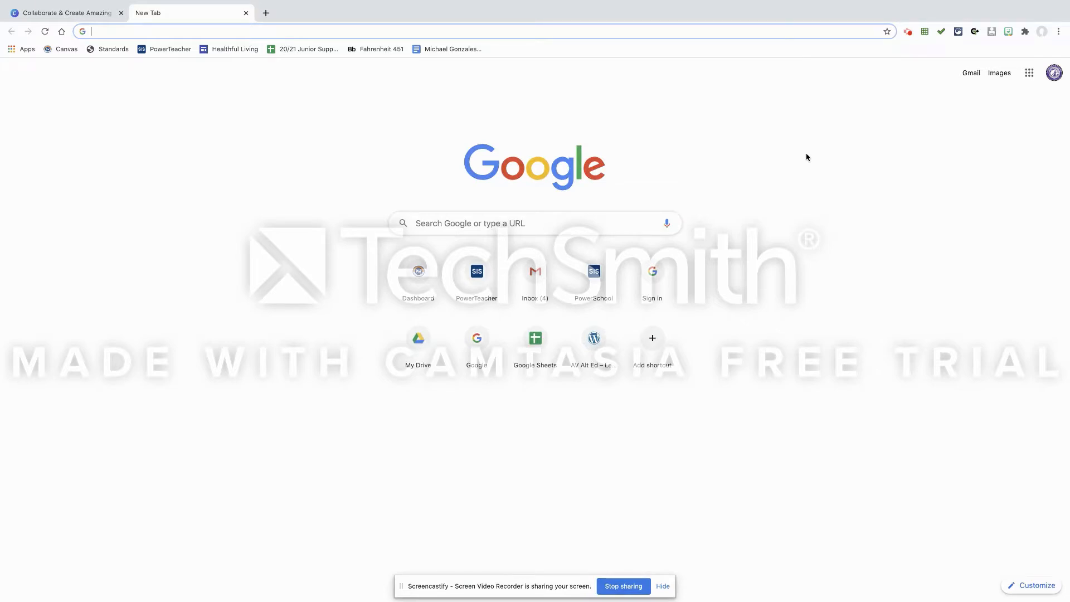
- Open canva.com and log in with the Google account
{"action": "type", "text": "canva"}
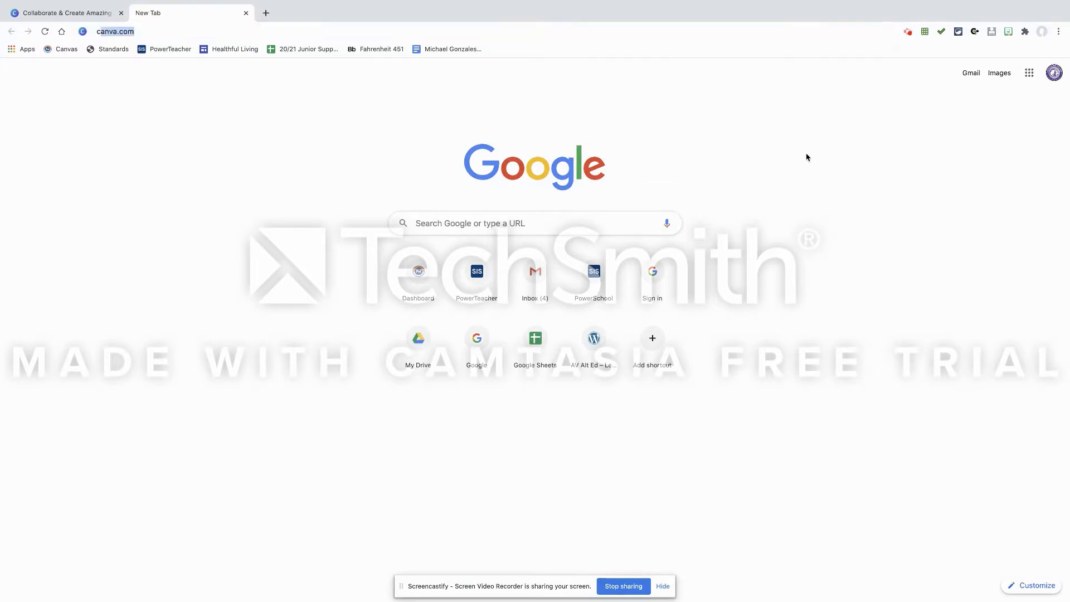
{"action": "type", "text": ".com"}
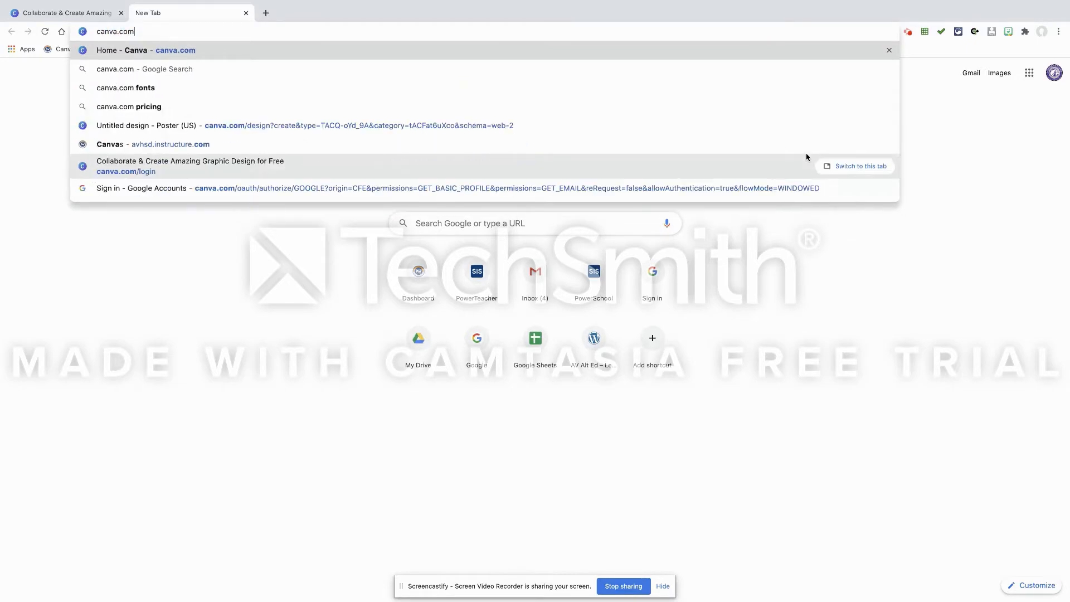
{"action": "key", "text": "Return"}
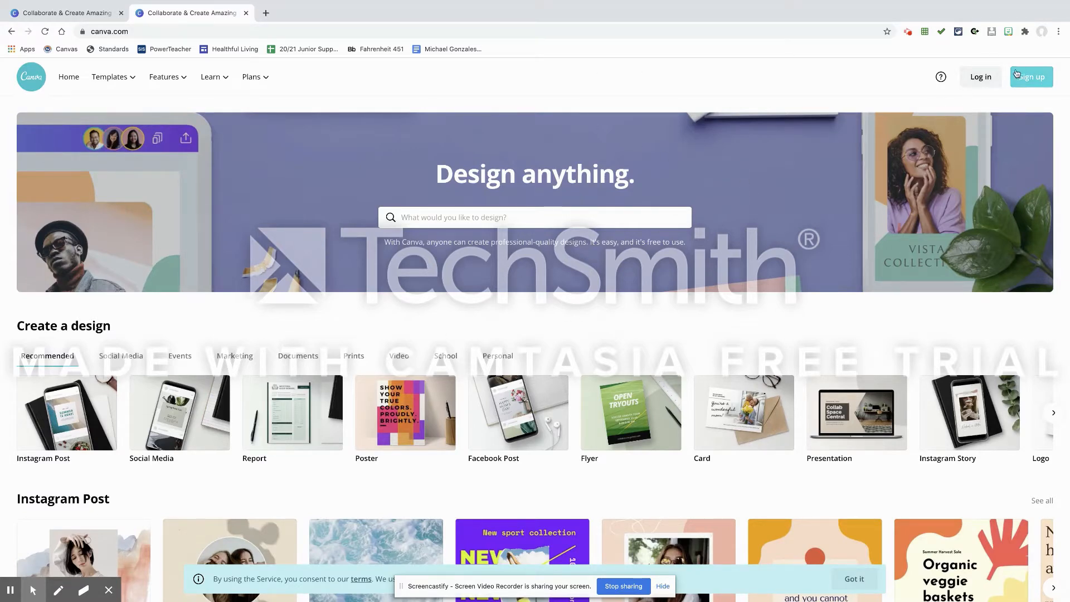
{"action": "left_click", "coordinate": [997, 79]}
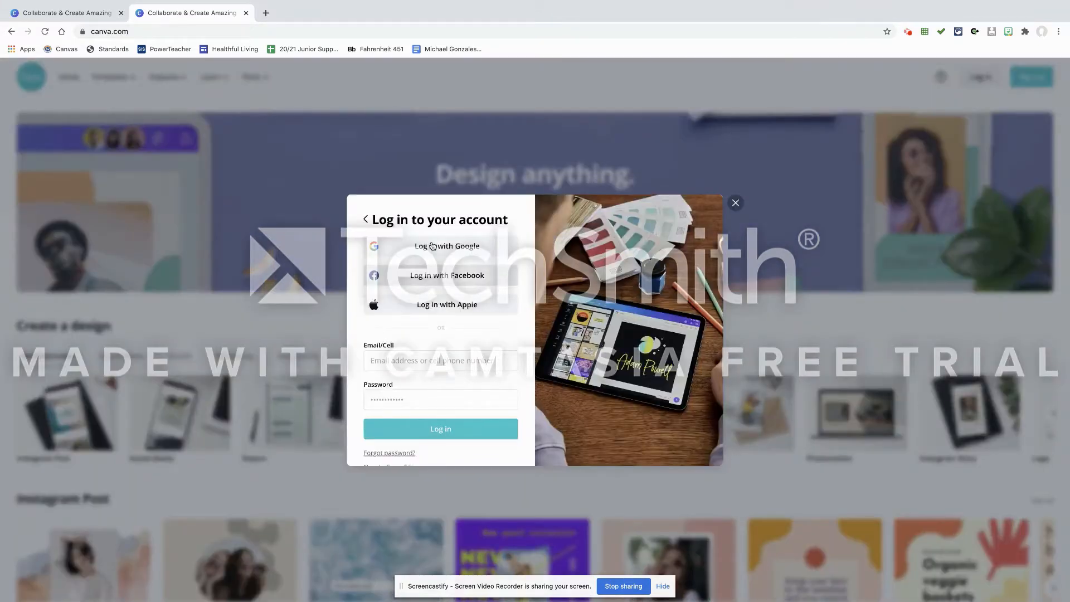
{"action": "left_click", "coordinate": [431, 248]}
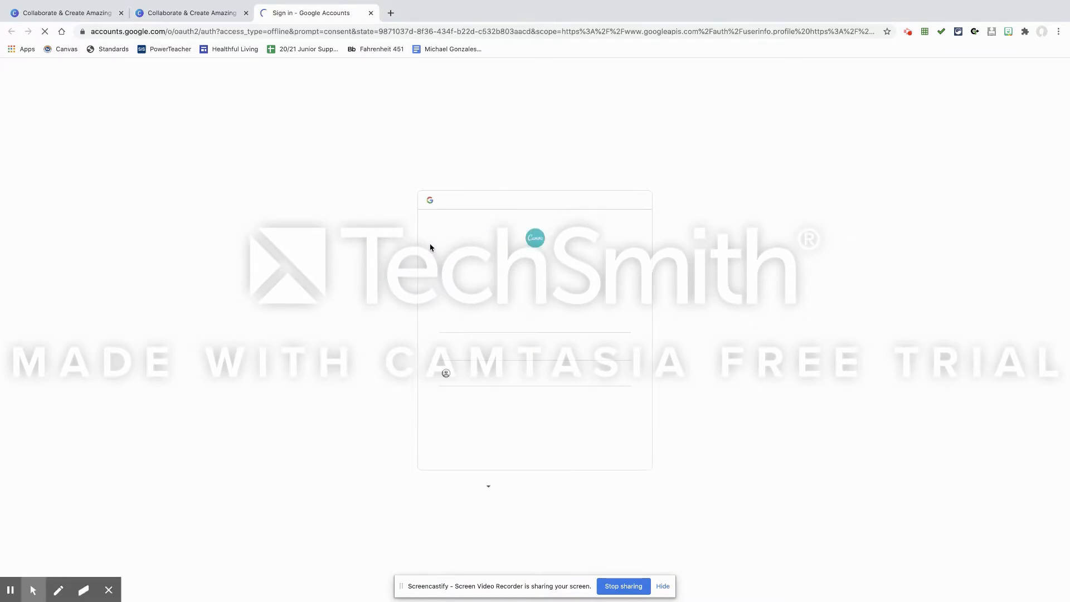
{"action": "left_click", "coordinate": [501, 320]}
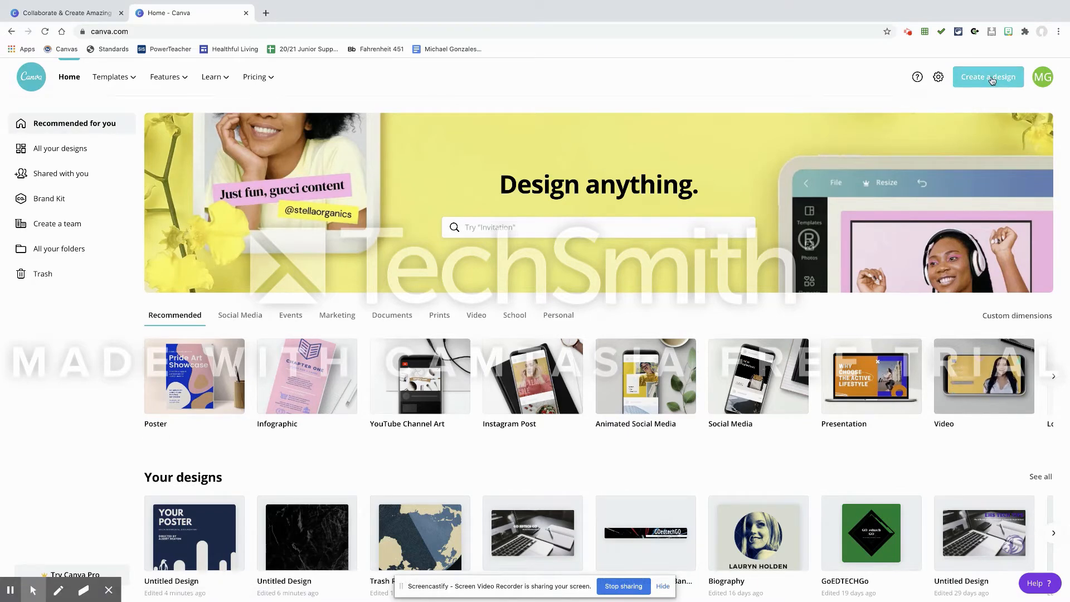
- Look through the design types and sample templates on the home page and create a new Poster design
{"action": "scroll", "coordinate": [671, 346], "scroll_direction": "down", "scroll_amount": 2}
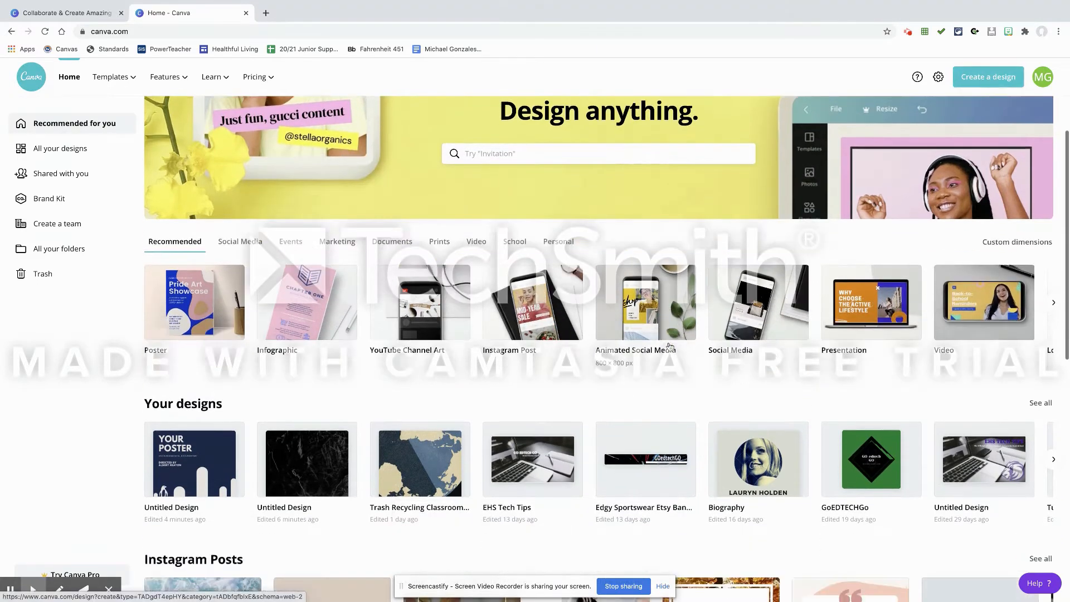
{"action": "scroll", "coordinate": [671, 346], "scroll_direction": "down", "scroll_amount": 4}
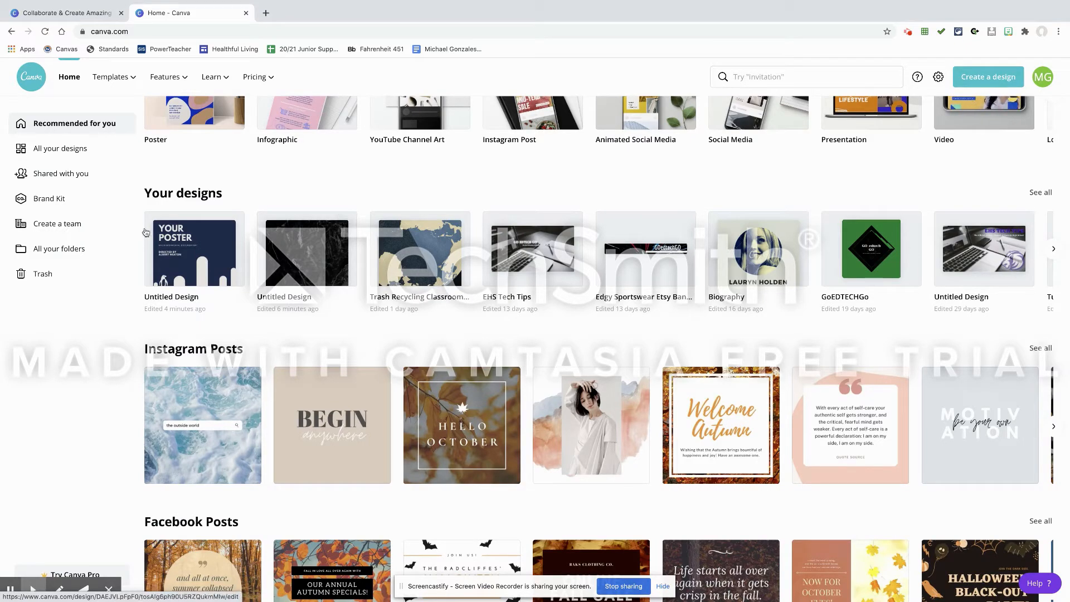
{"action": "scroll", "coordinate": [278, 331], "scroll_direction": "down", "scroll_amount": 2}
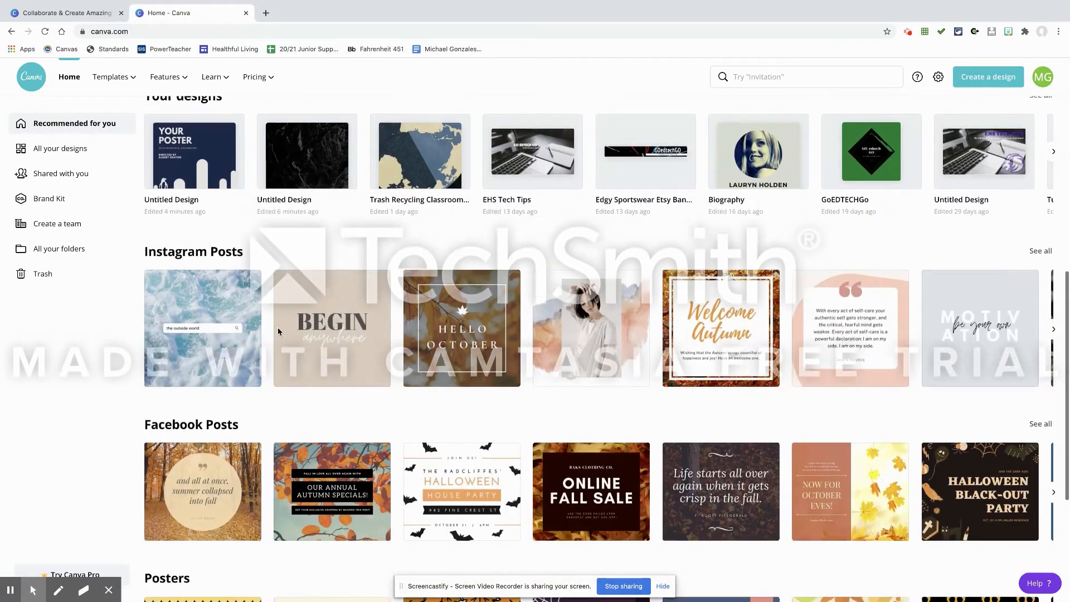
{"action": "scroll", "coordinate": [277, 331], "scroll_direction": "down", "scroll_amount": 4}
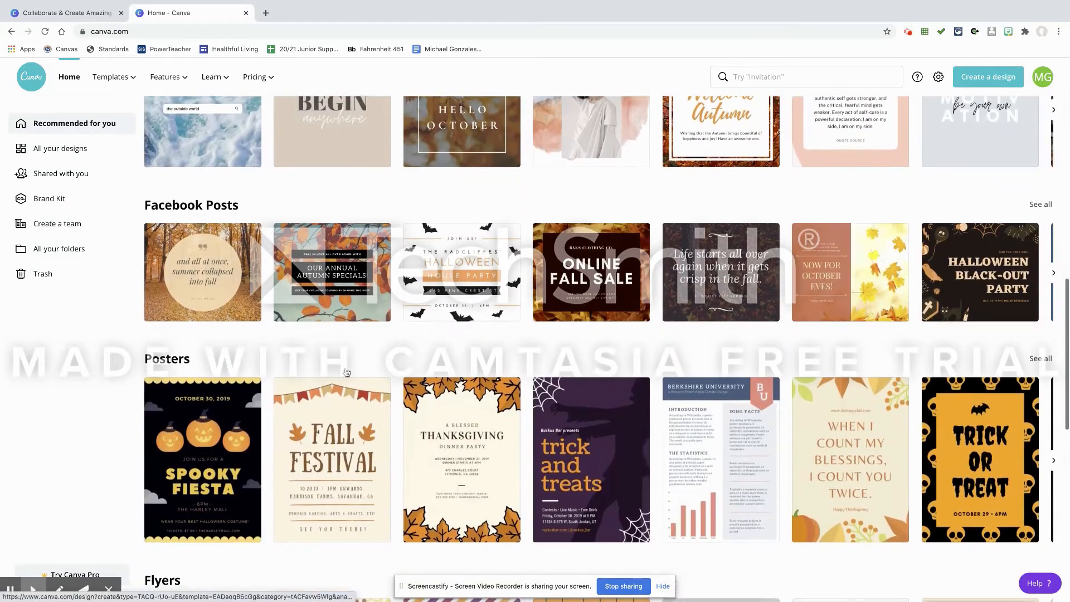
{"action": "scroll", "coordinate": [267, 432], "scroll_direction": "down", "scroll_amount": 5}
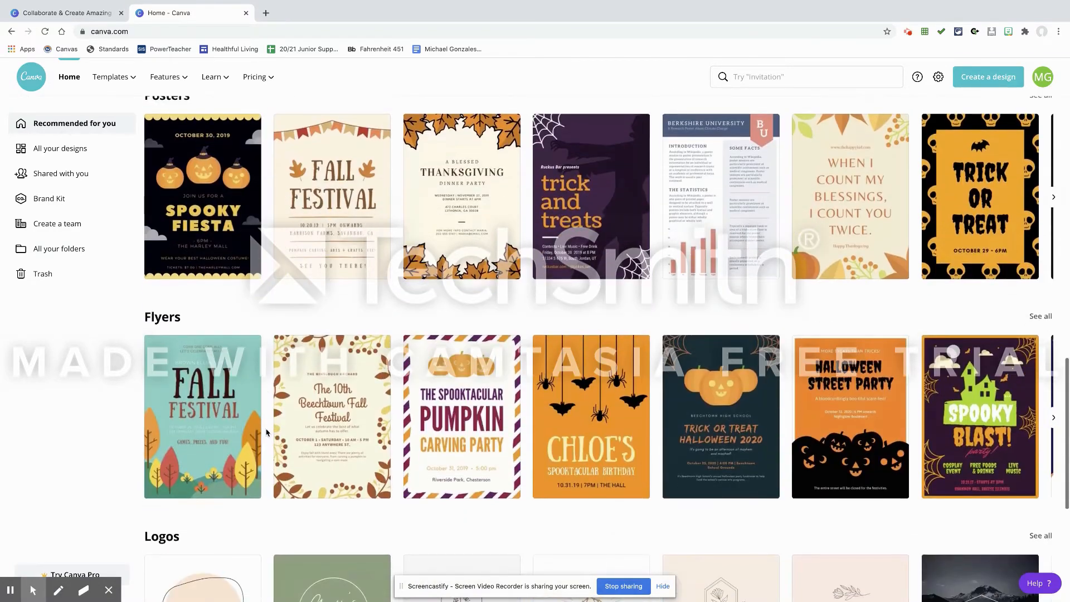
{"action": "scroll", "coordinate": [267, 432], "scroll_direction": "up", "scroll_amount": 9}
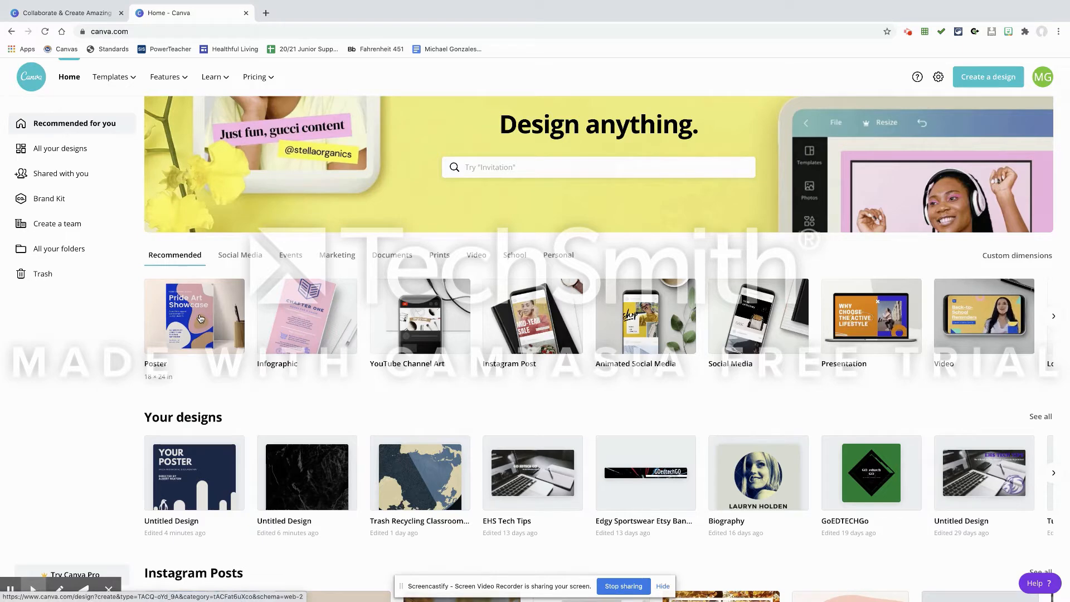
{"action": "left_click", "coordinate": [201, 318]}
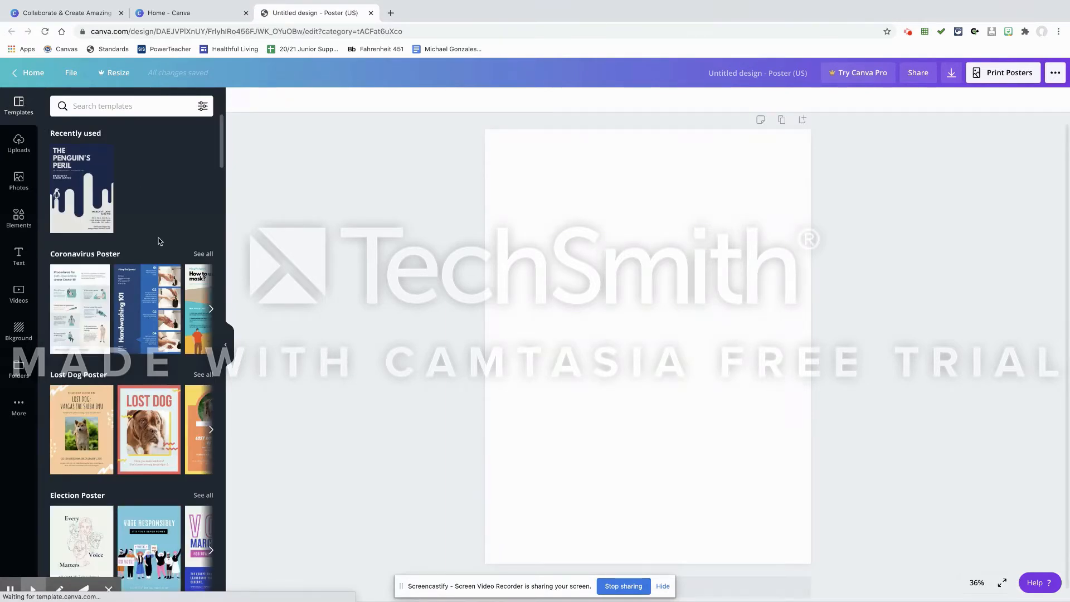
- Browse the poster template categories from Coronavirus Poster down to Collage Poster
{"action": "scroll", "coordinate": [159, 239], "scroll_direction": "down", "scroll_amount": 5}
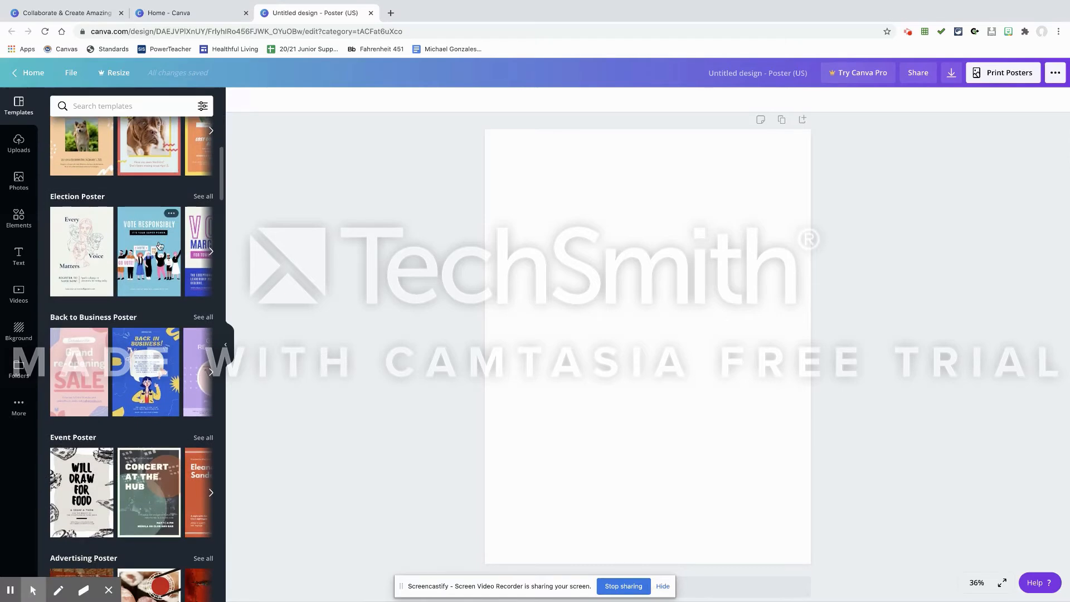
{"action": "scroll", "coordinate": [159, 246], "scroll_direction": "down", "scroll_amount": 4}
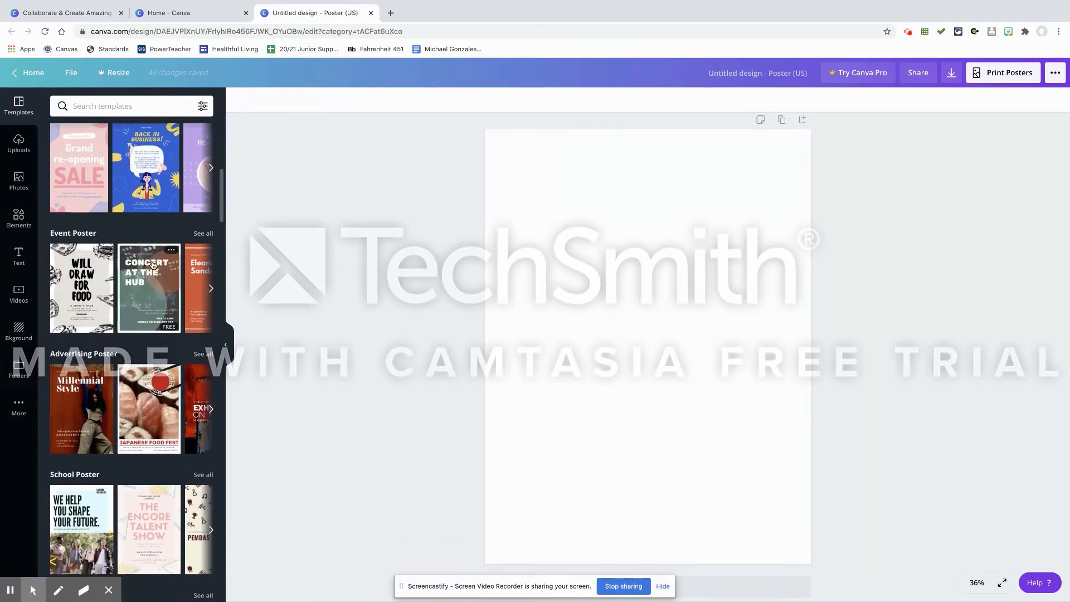
{"action": "scroll", "coordinate": [154, 265], "scroll_direction": "down", "scroll_amount": 5}
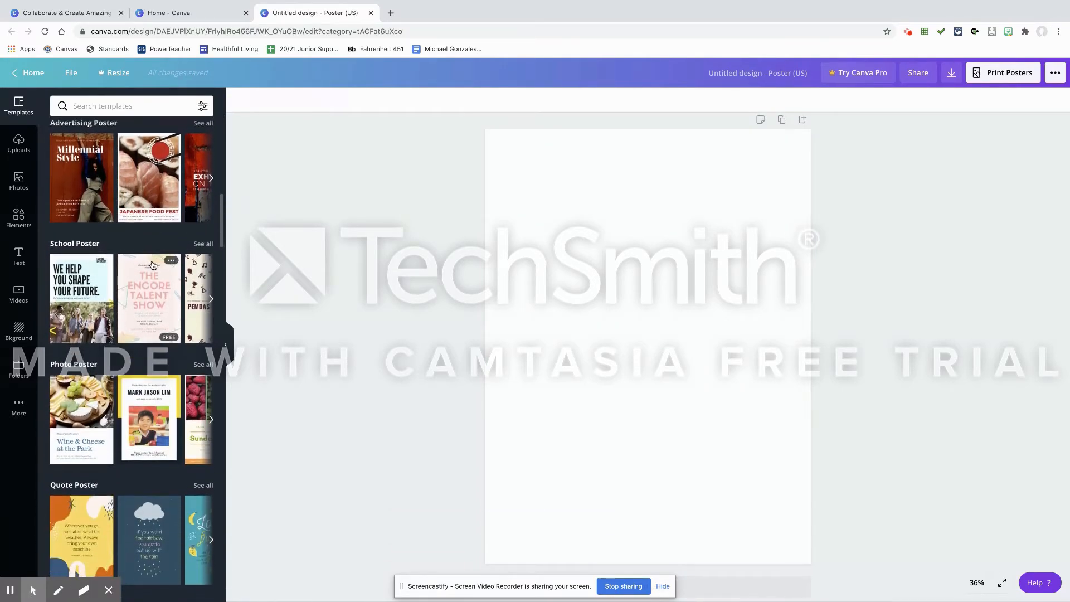
{"action": "scroll", "coordinate": [154, 265], "scroll_direction": "down", "scroll_amount": 8}
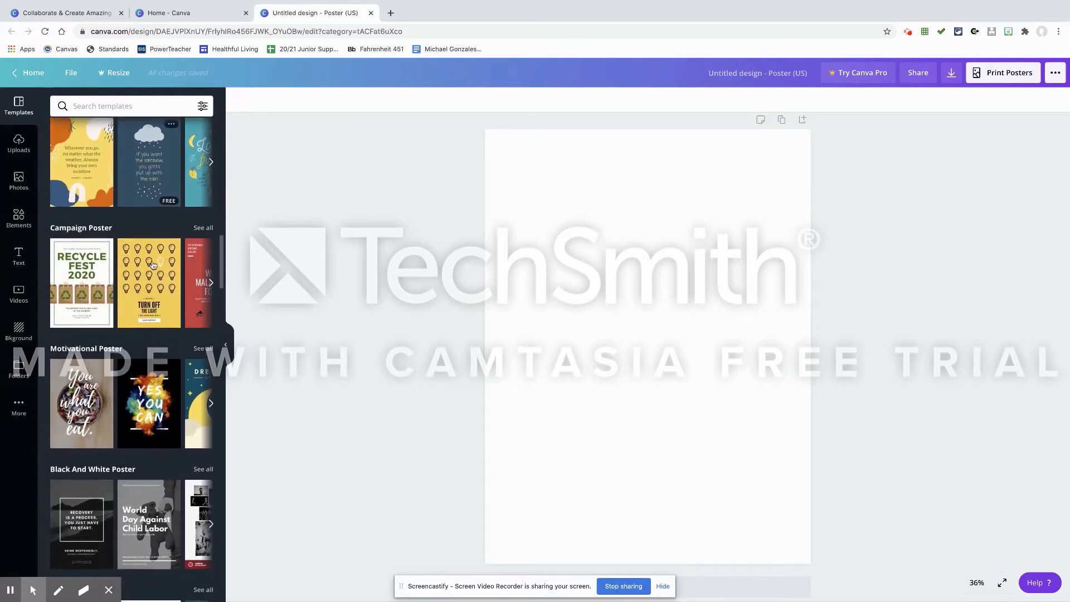
{"action": "scroll", "coordinate": [153, 265], "scroll_direction": "down", "scroll_amount": 1}
{"action": "scroll", "coordinate": [154, 264], "scroll_direction": "down", "scroll_amount": 6}
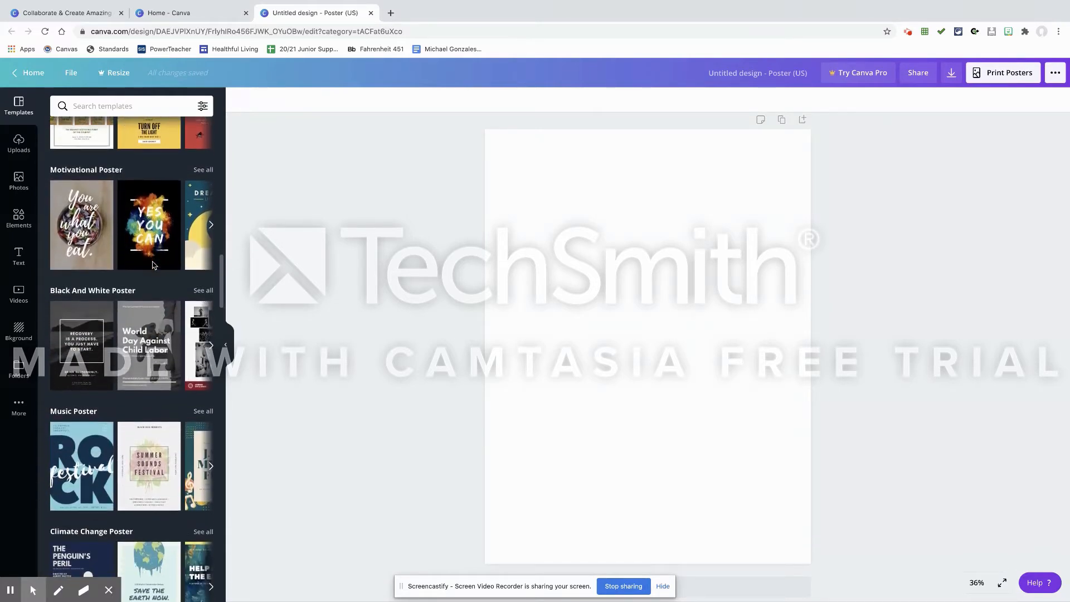
{"action": "scroll", "coordinate": [154, 265], "scroll_direction": "down", "scroll_amount": 5}
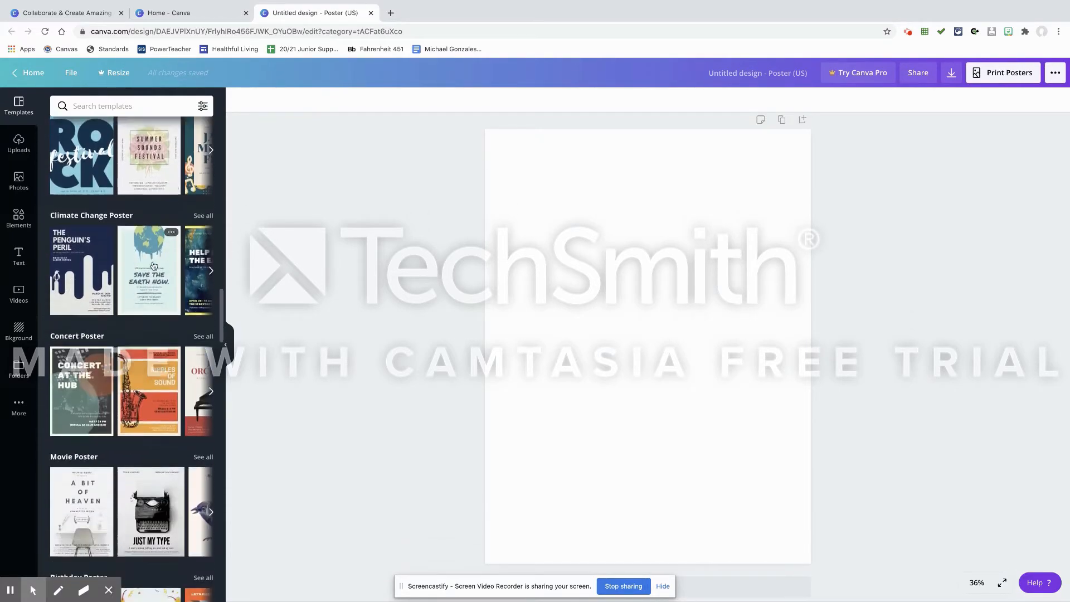
{"action": "scroll", "coordinate": [154, 265], "scroll_direction": "down", "scroll_amount": 4}
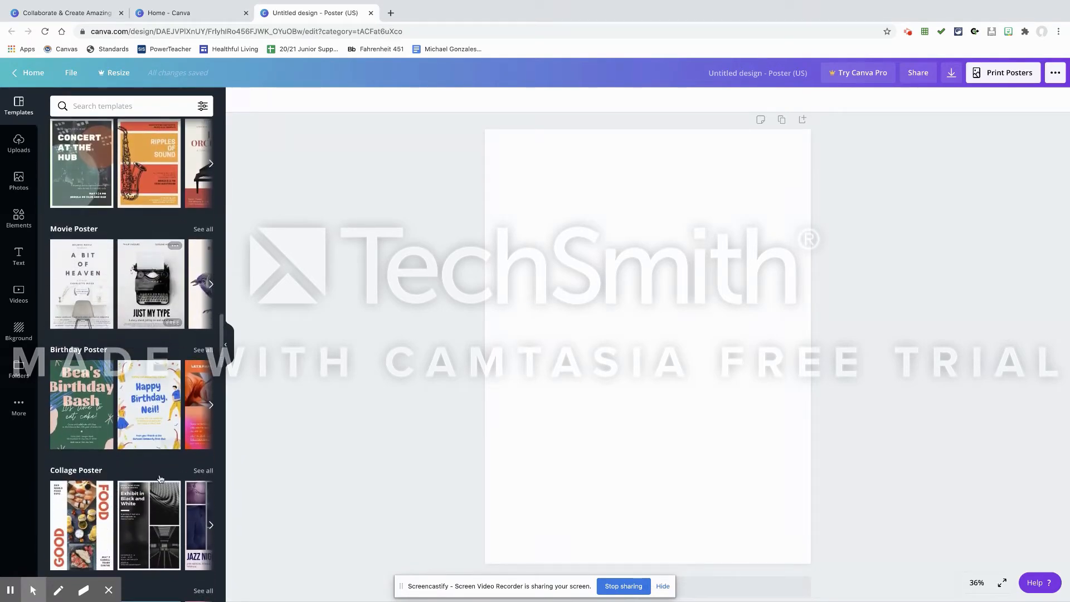
- Try the "Exhibit in Black and White" collage template and the "Portraits in Pop" fun template on the page, undoing each
{"action": "left_click", "coordinate": [140, 500]}
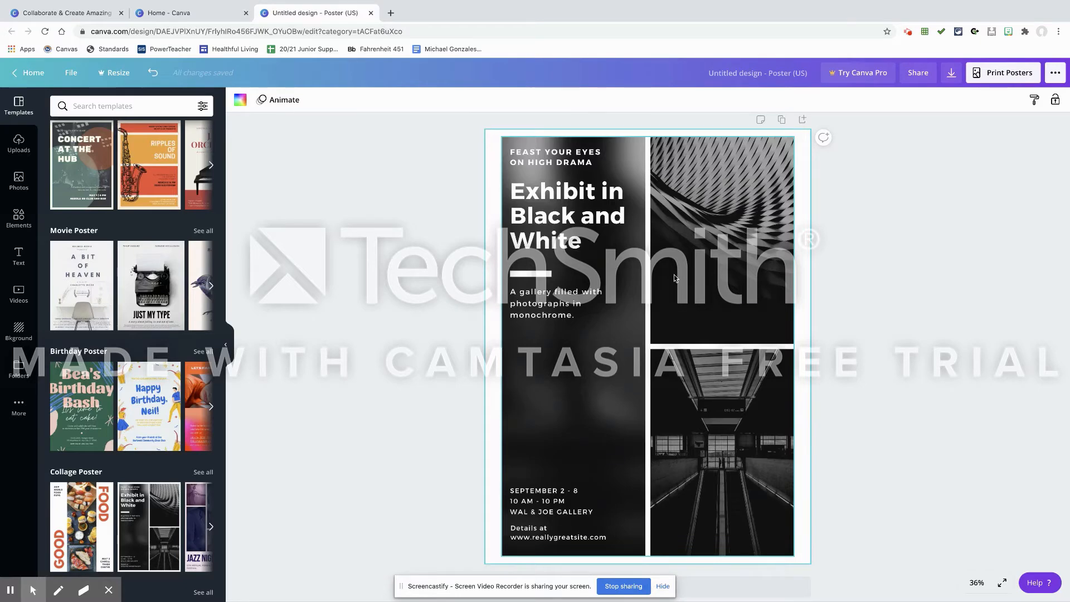
{"action": "key", "text": "ctrl+z"}
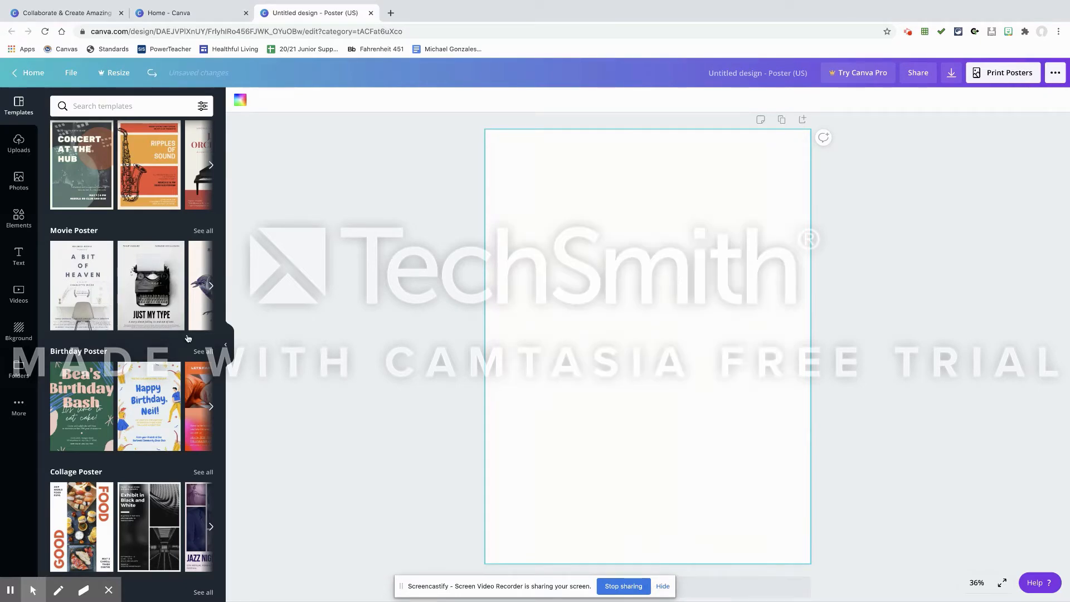
{"action": "scroll", "coordinate": [188, 339], "scroll_direction": "down", "scroll_amount": 5}
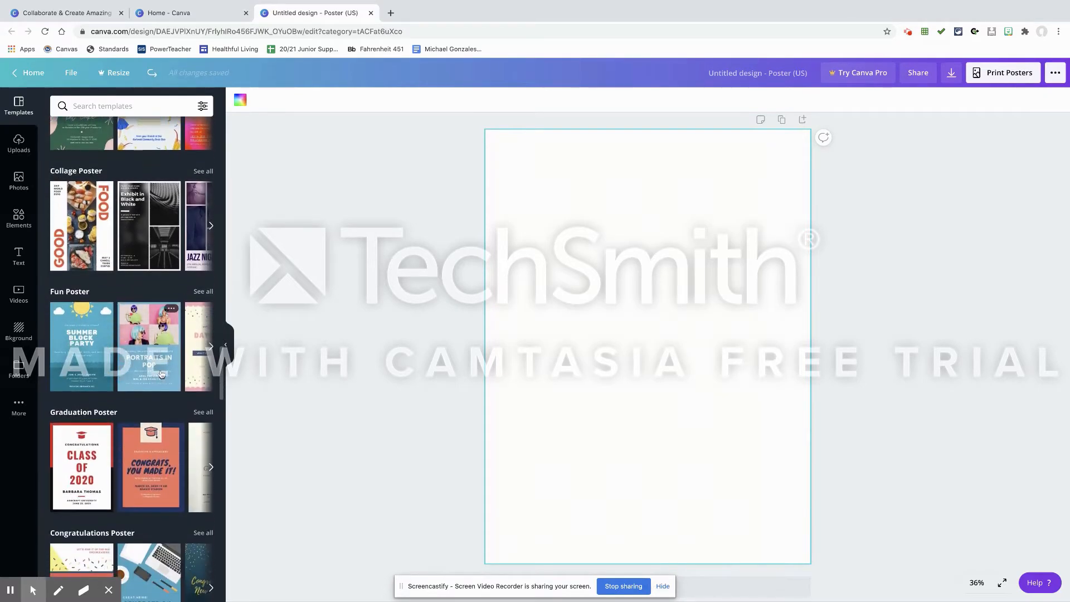
{"action": "left_click", "coordinate": [161, 374]}
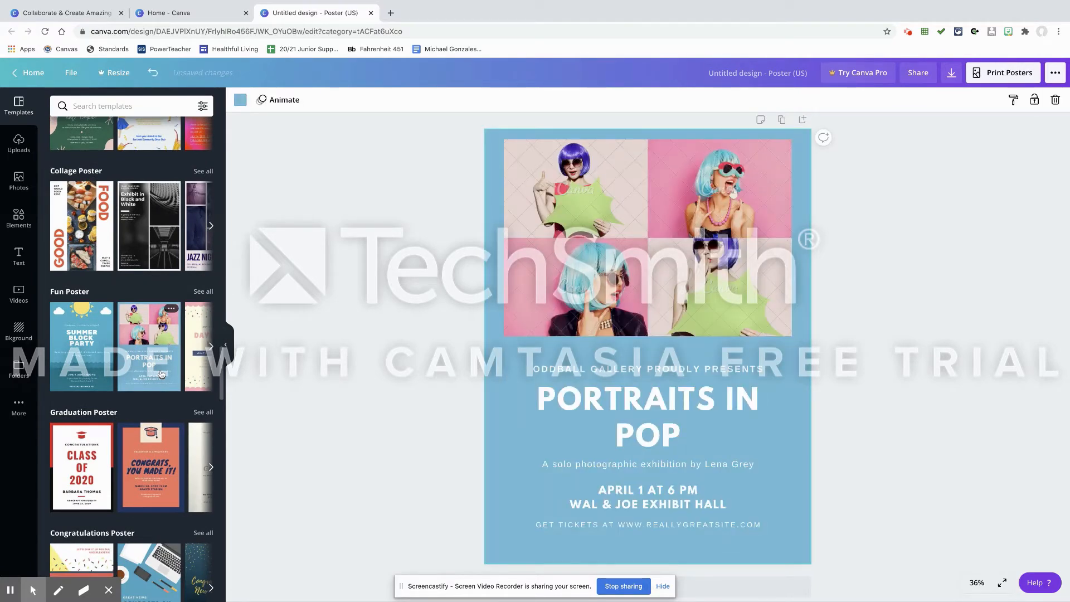
{"action": "key", "text": "ctrl+z"}
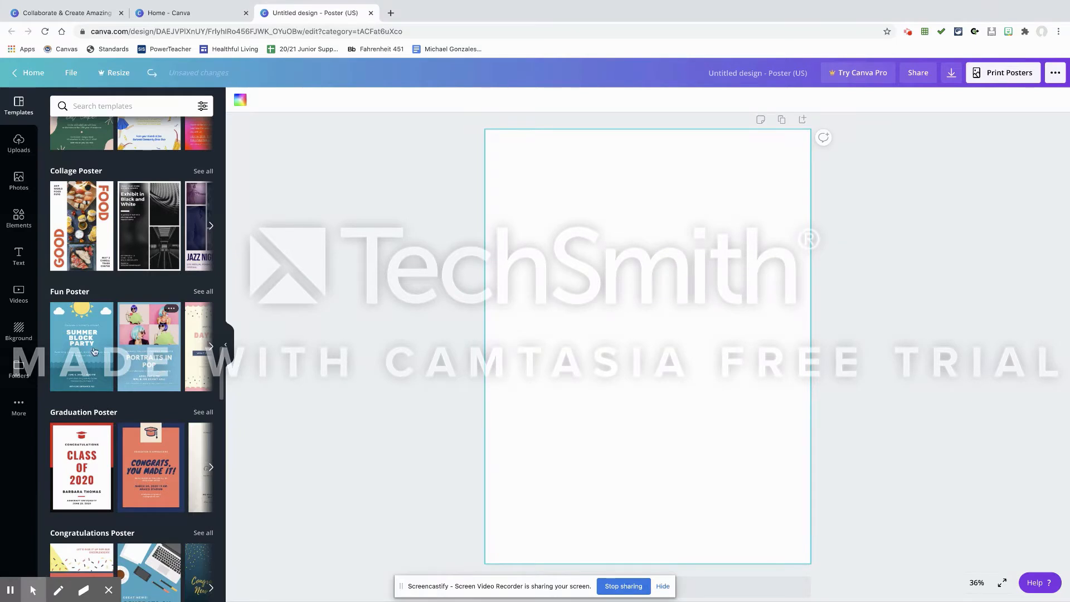
- Apply the "Congrats on your new job!" template from the Congratulations Poster category to the page
{"action": "scroll", "coordinate": [95, 351], "scroll_direction": "down", "scroll_amount": 4}
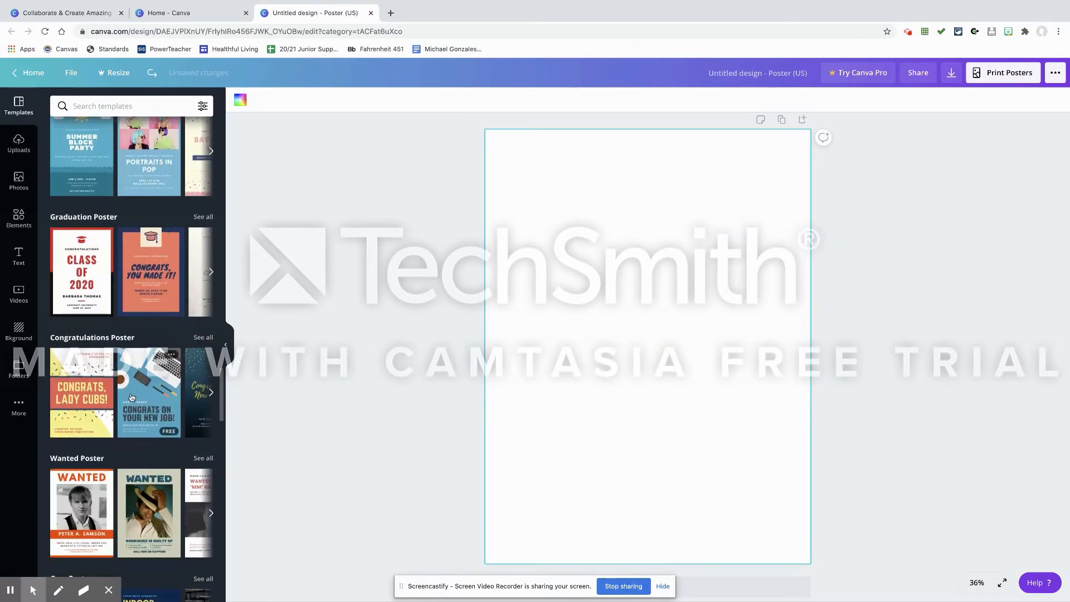
{"action": "scroll", "coordinate": [134, 396], "scroll_direction": "right", "scroll_amount": 2}
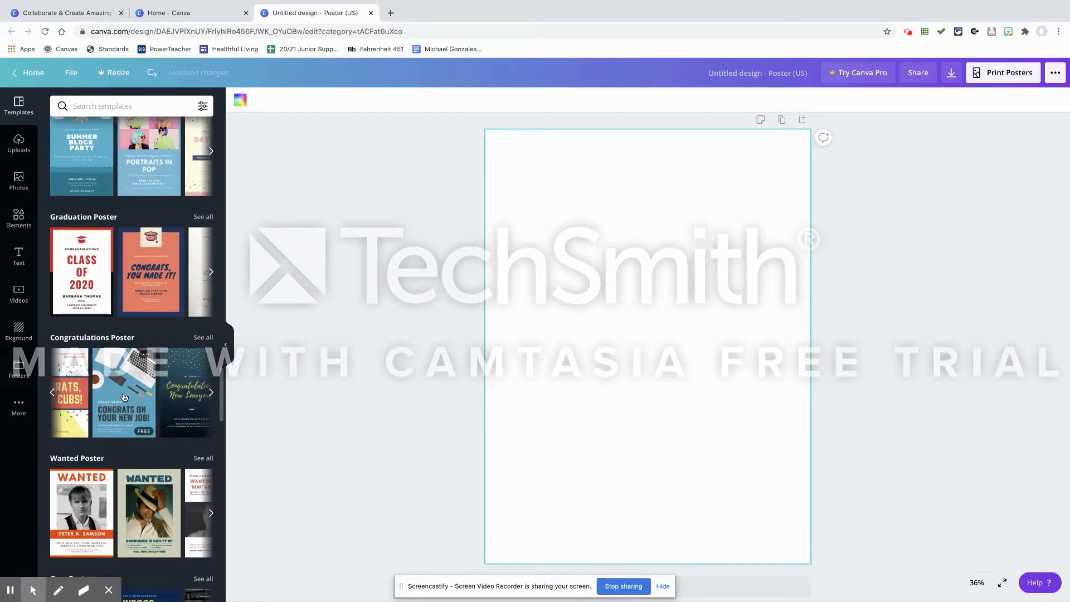
{"action": "left_click", "coordinate": [123, 397]}
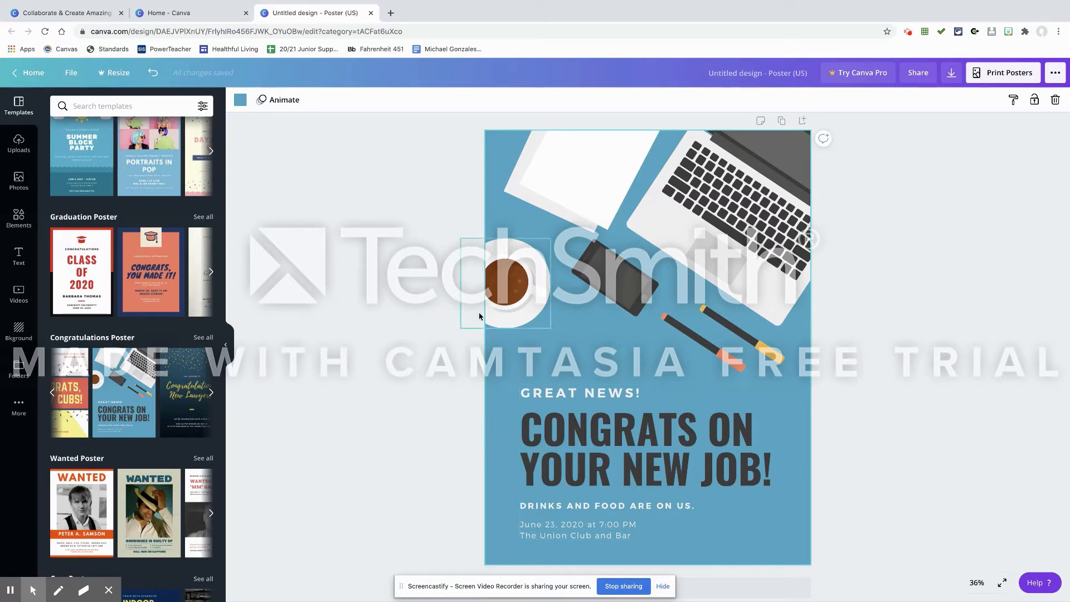
- Try deleting the phone graphic from the poster and undo the deletion
{"action": "left_click", "coordinate": [615, 288]}
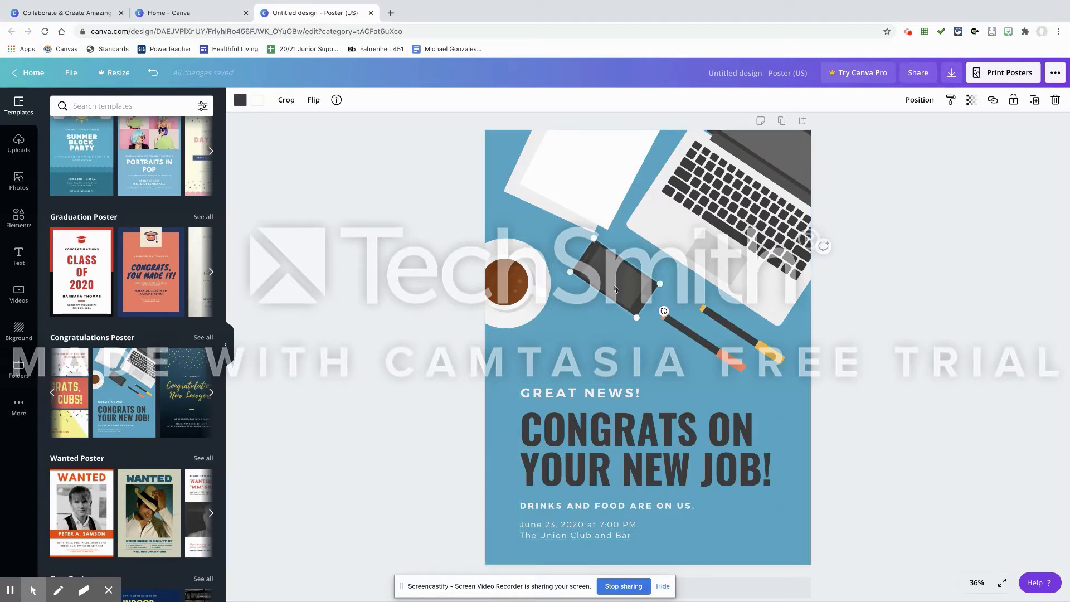
{"action": "key", "text": "Delete"}
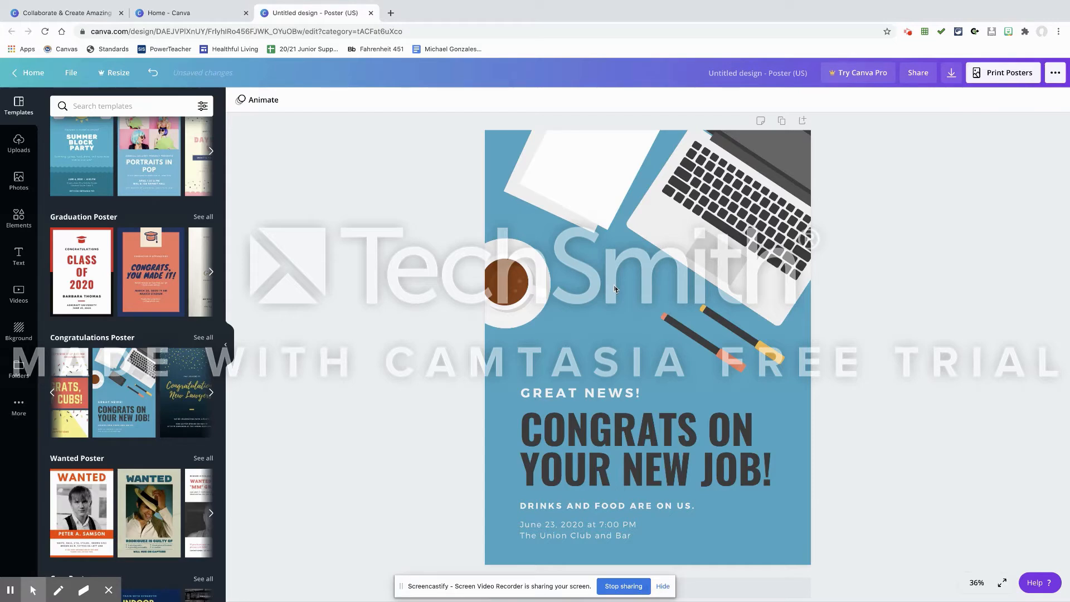
{"action": "key", "text": "ctrl+z"}
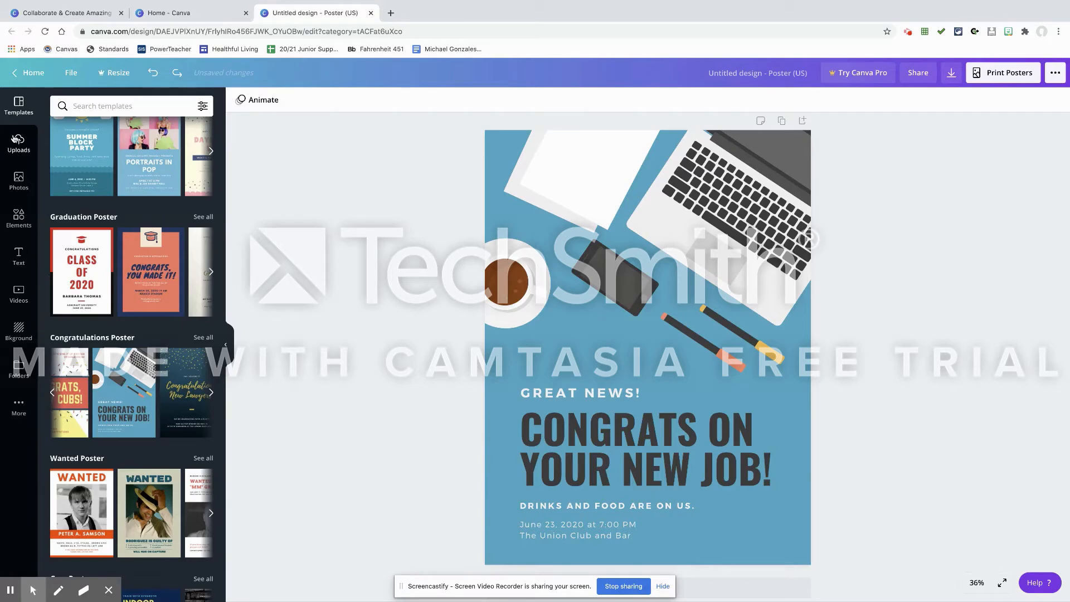
- Try coral and light grey backgrounds on the poster and set the background colour to brown
{"action": "left_click", "coordinate": [18, 330]}
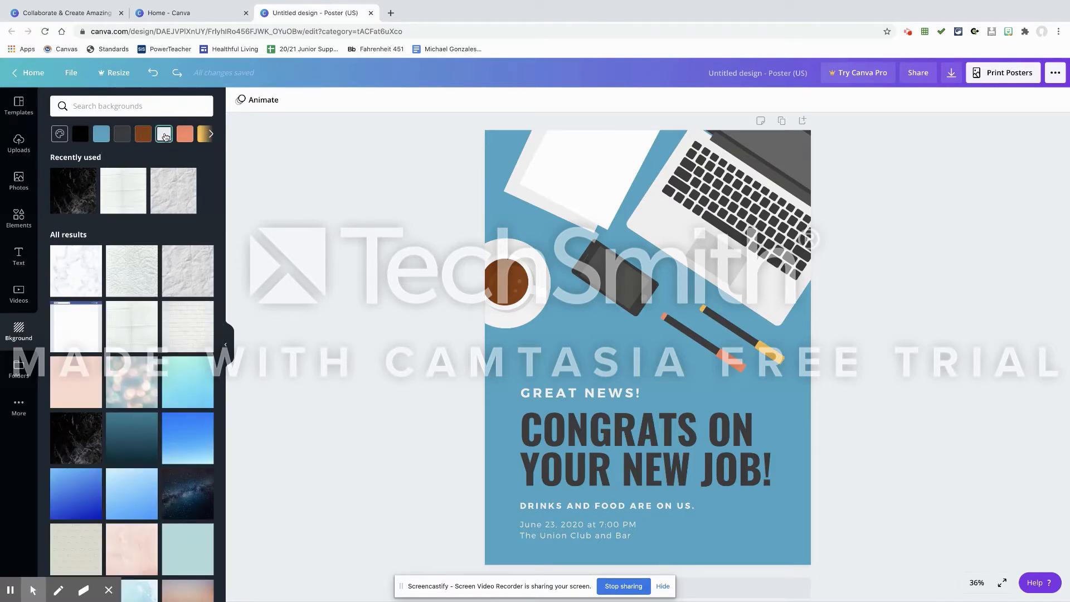
{"action": "left_click", "coordinate": [181, 136]}
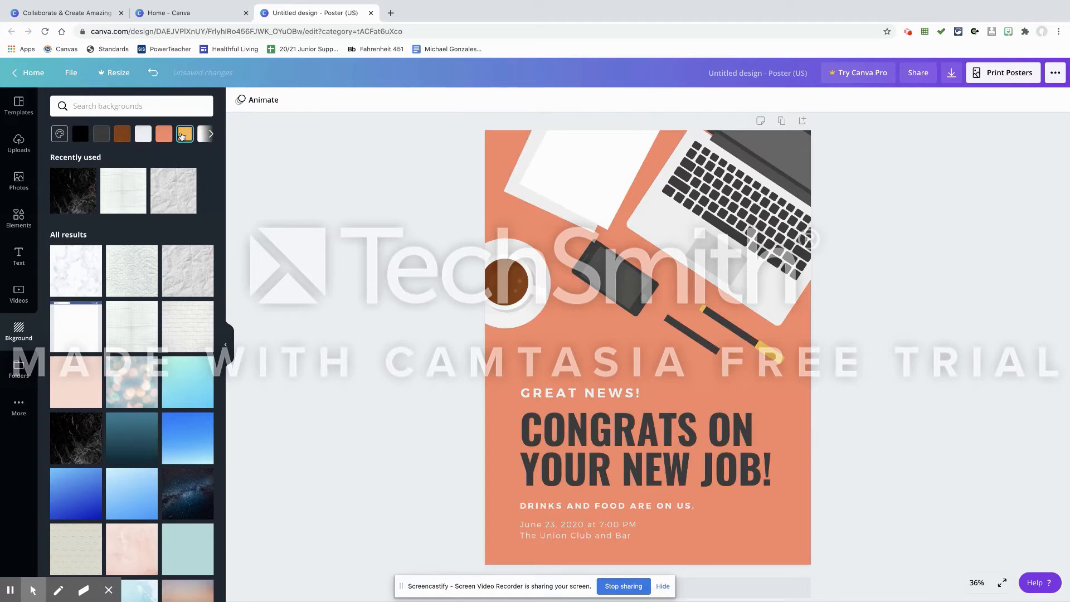
{"action": "left_click", "coordinate": [144, 134]}
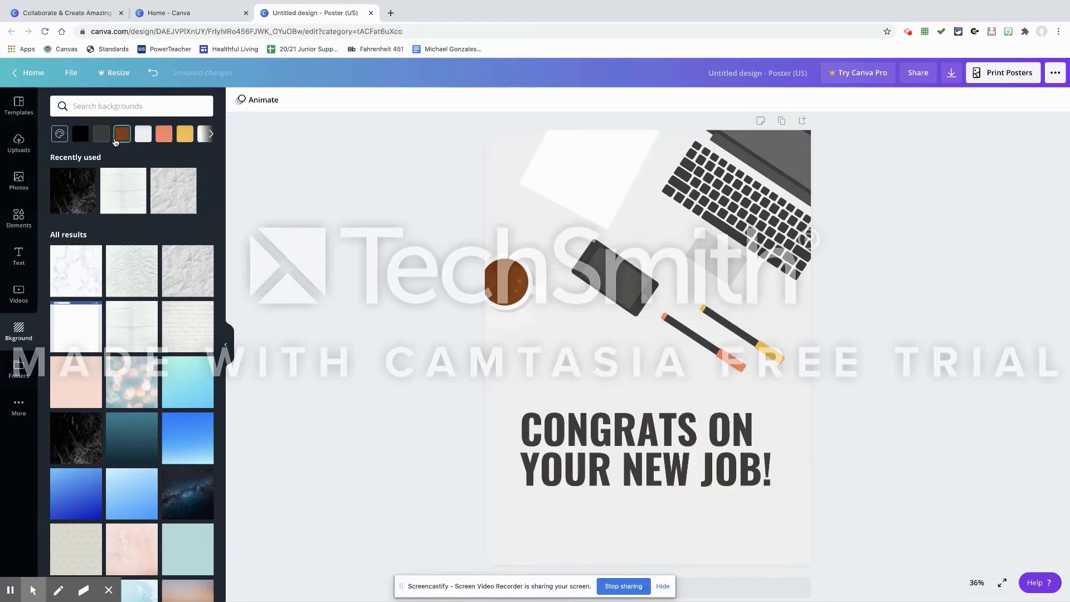
{"action": "left_click", "coordinate": [115, 139]}
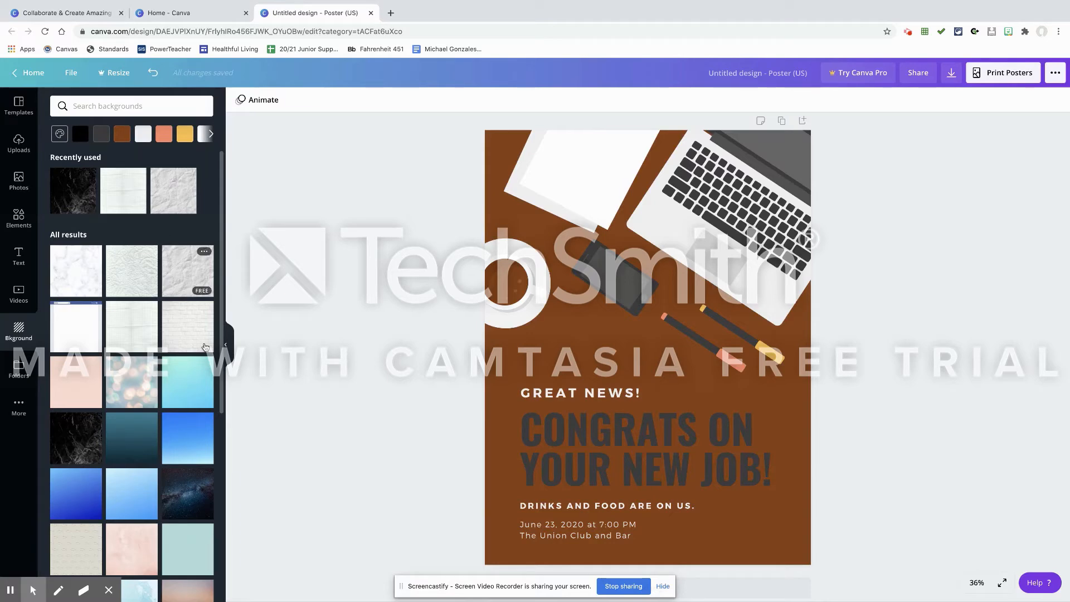
- Try the crumpled paper texture and dark grey backgrounds on the poster and set the background colour to coral
{"action": "left_click", "coordinate": [180, 276]}
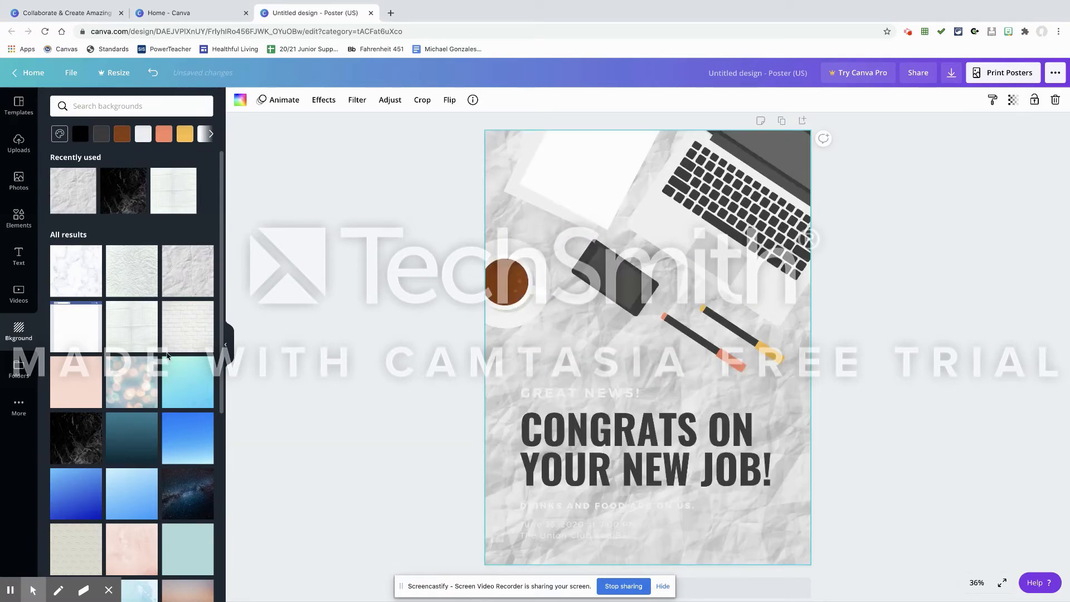
{"action": "scroll", "coordinate": [148, 310], "scroll_direction": "down", "scroll_amount": 5}
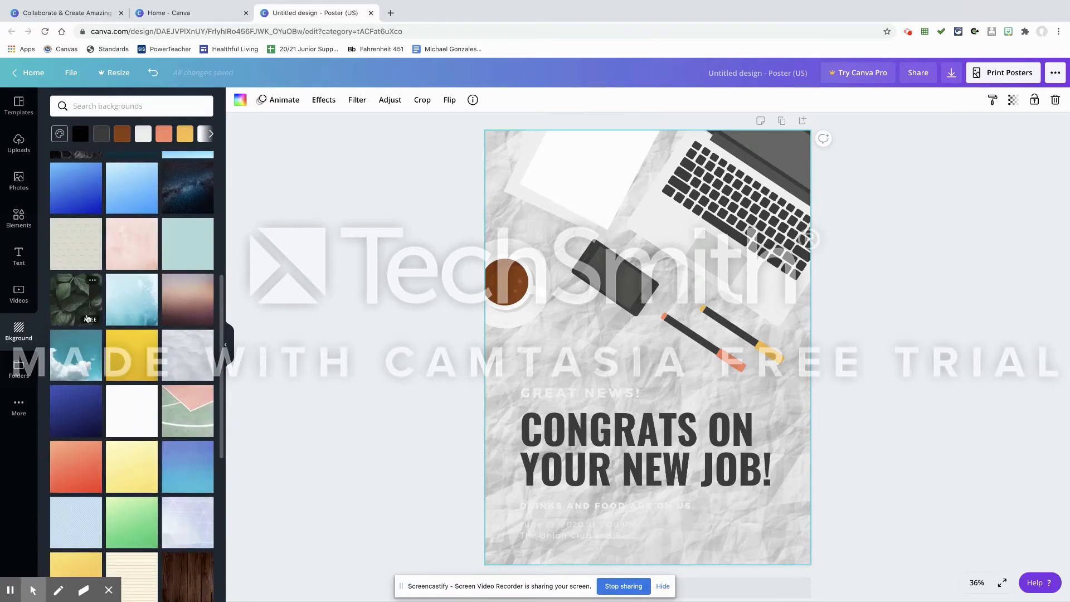
{"action": "scroll", "coordinate": [93, 223], "scroll_direction": "up", "scroll_amount": 5}
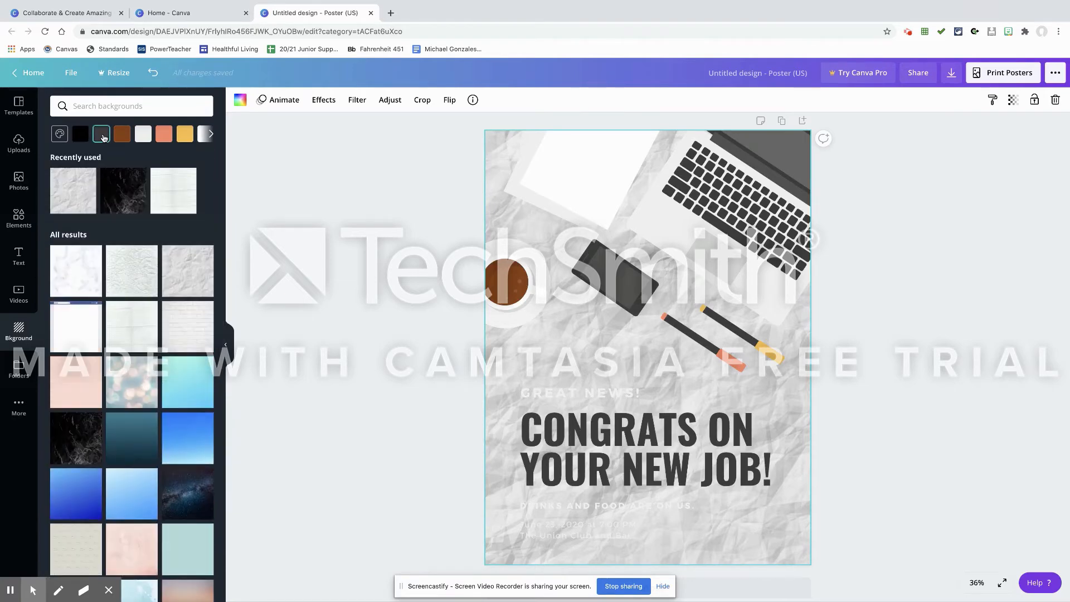
{"action": "left_click", "coordinate": [103, 136]}
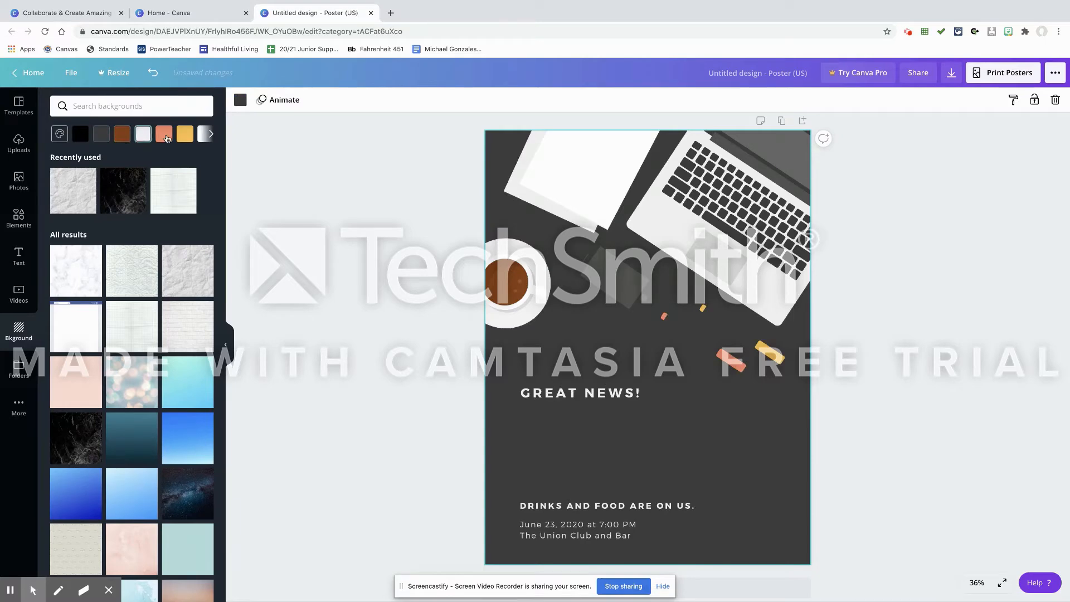
{"action": "left_click", "coordinate": [164, 136]}
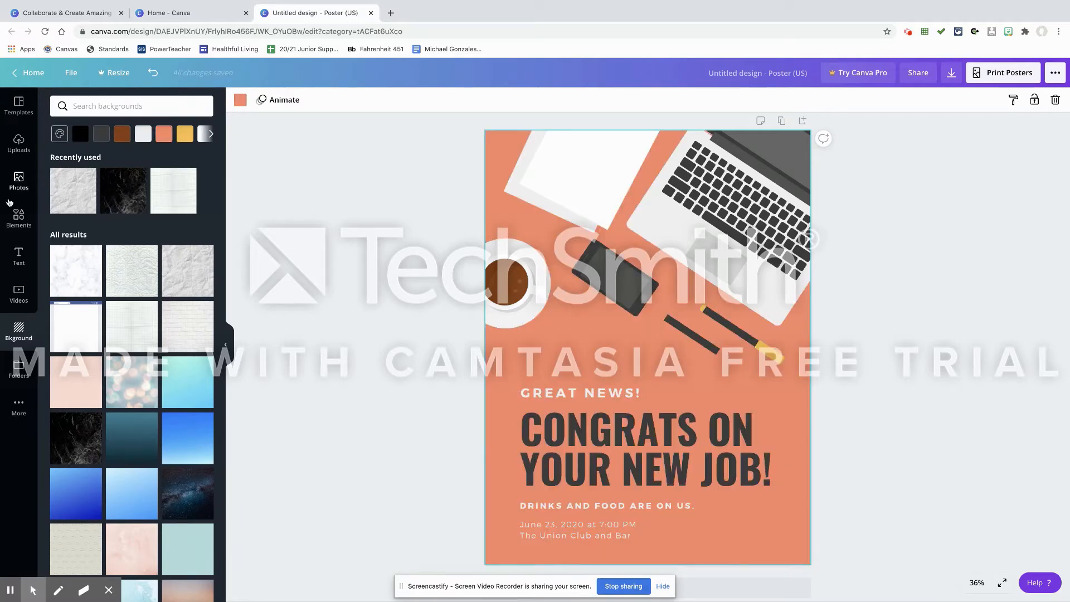
- Add the "WOW!" font combination to the poster and place a copy reduced to size 189 above "GREAT NEWS!"
{"action": "left_click", "coordinate": [19, 267]}
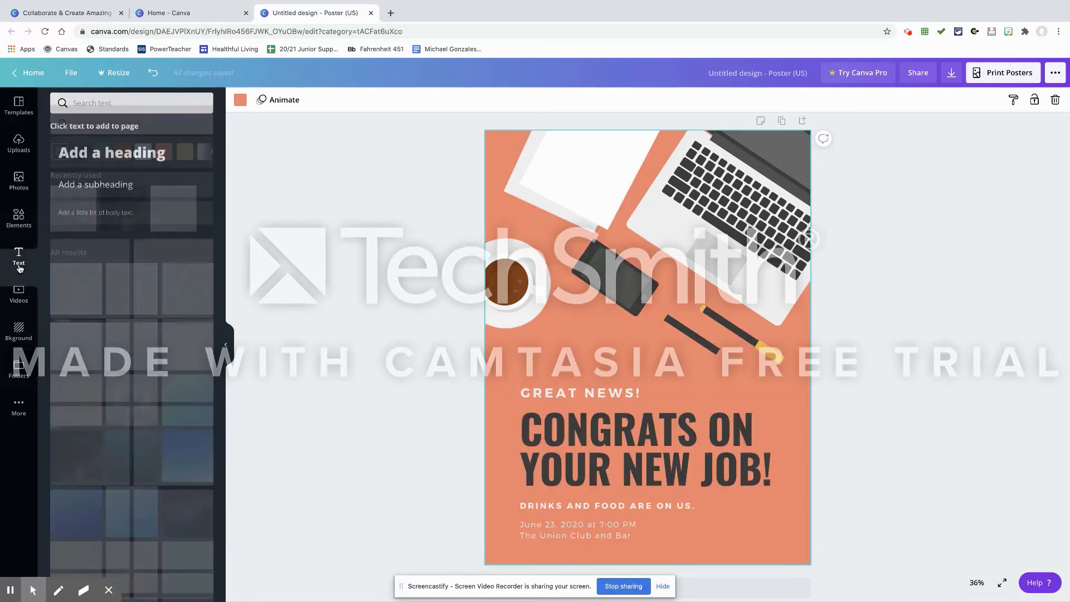
{"action": "scroll", "coordinate": [119, 386], "scroll_direction": "down", "scroll_amount": 2}
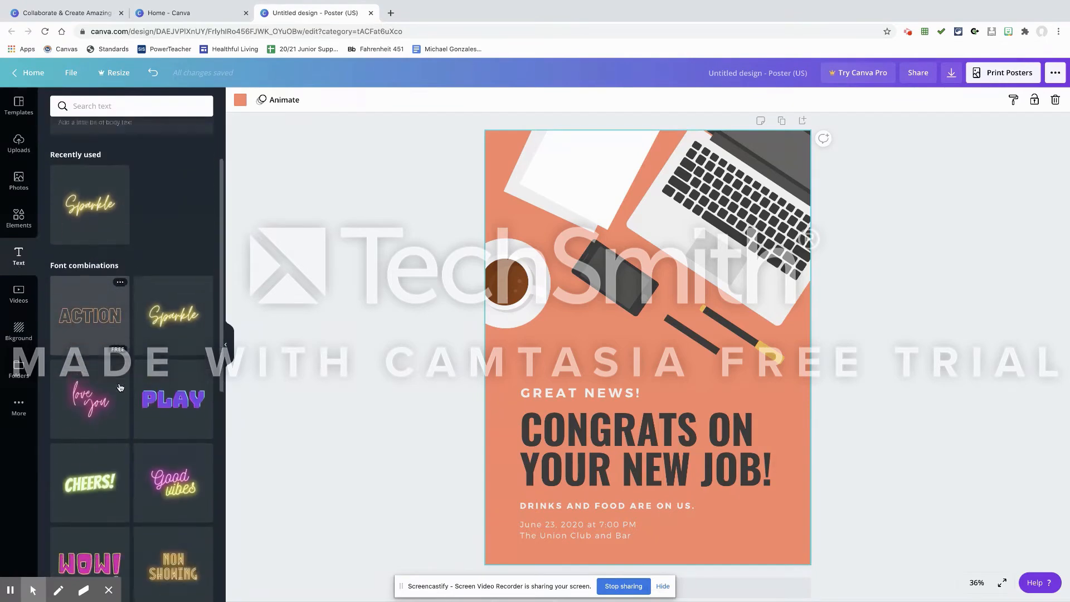
{"action": "scroll", "coordinate": [120, 387], "scroll_direction": "down", "scroll_amount": 2}
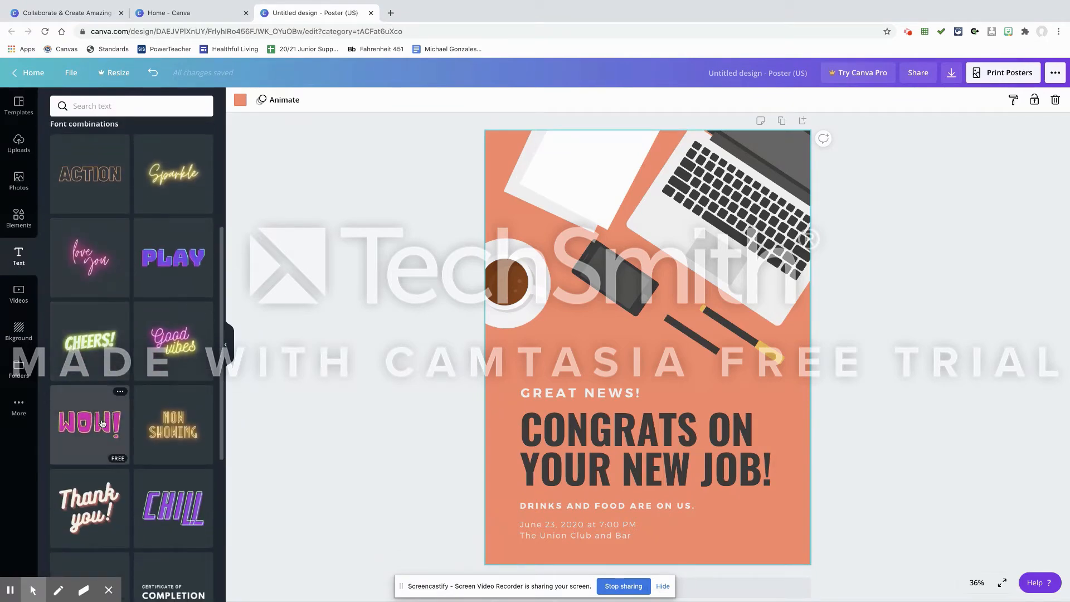
{"action": "left_click", "coordinate": [102, 423]}
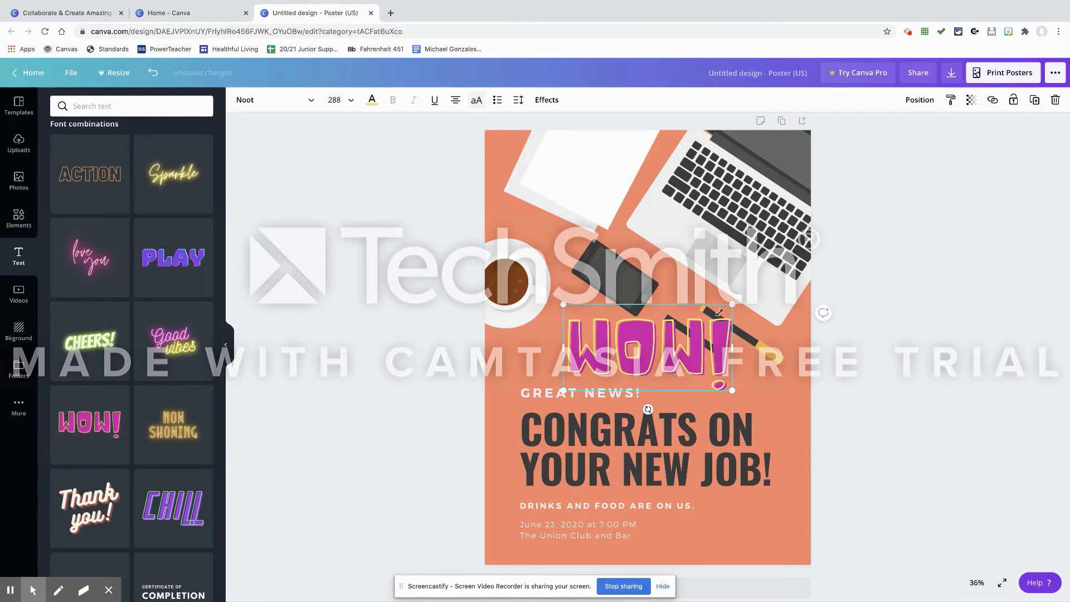
{"action": "left_click_drag", "start_coordinate": [732, 304], "coordinate": [580, 350]}
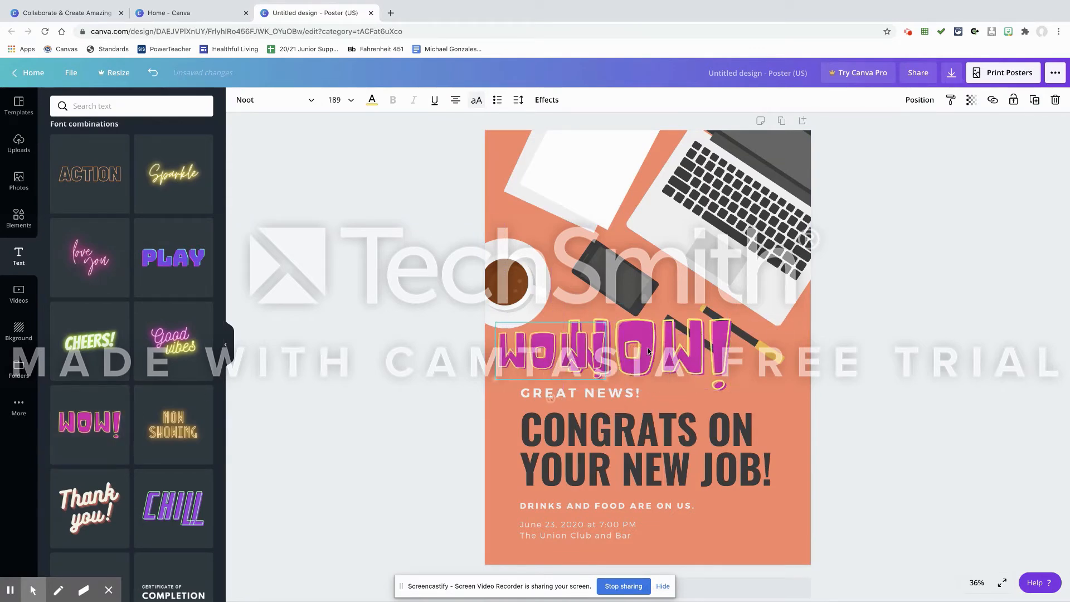
- Delete the larger duplicate "WOW!" text from the middle of the poster
{"action": "left_click", "coordinate": [648, 351]}
{"action": "right_click", "coordinate": [670, 344]}
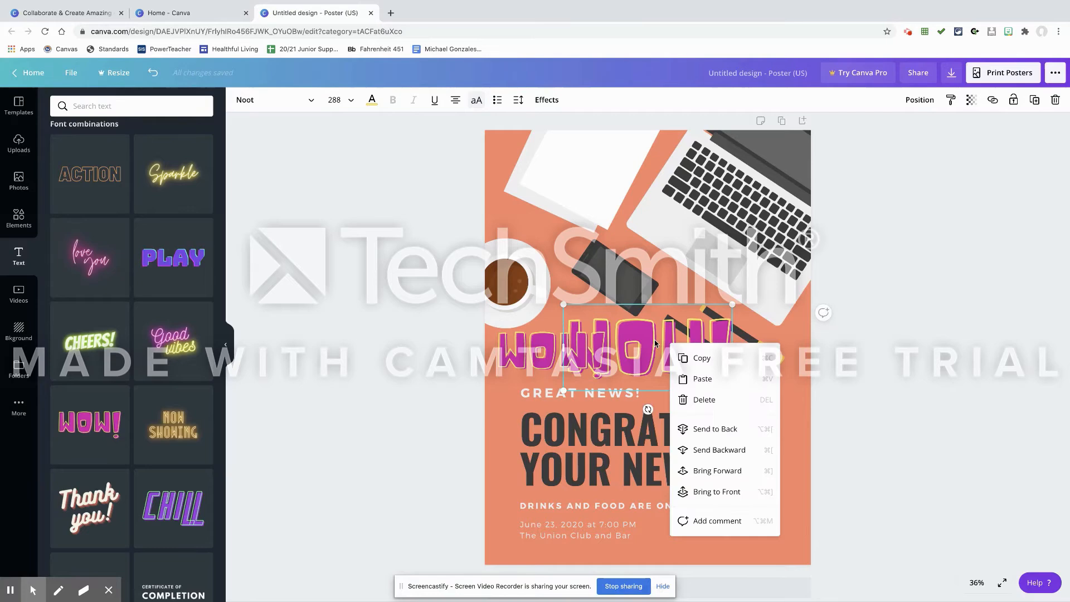
{"action": "left_click", "coordinate": [697, 401]}
- Browse the remaining font combinations and the element categories from lines and shapes down to Simple Drawn Objects
{"action": "scroll", "coordinate": [118, 397], "scroll_direction": "down", "scroll_amount": 1}
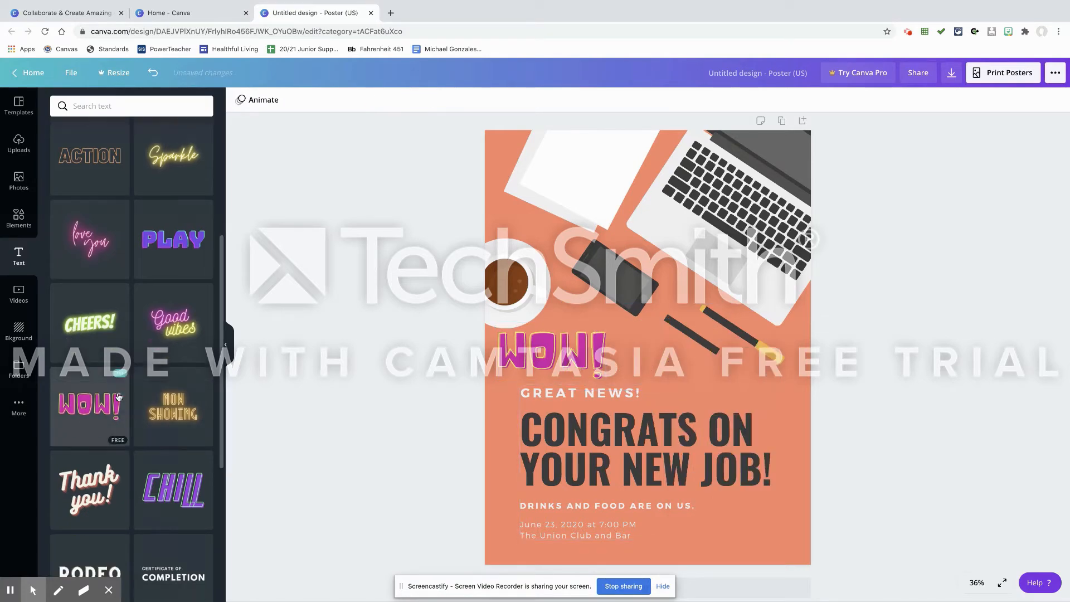
{"action": "scroll", "coordinate": [118, 398], "scroll_direction": "down", "scroll_amount": 10}
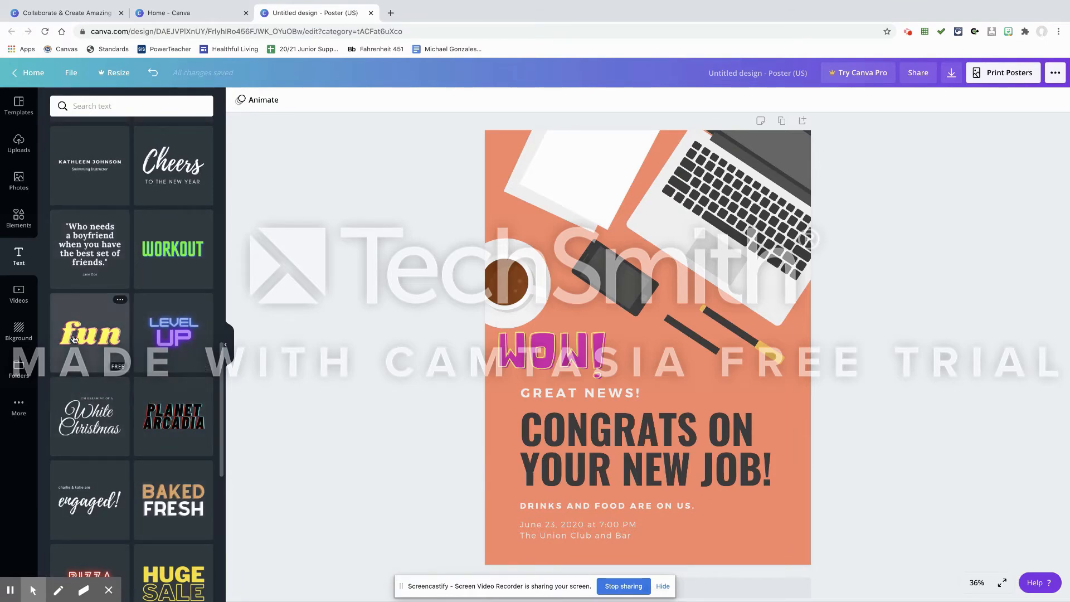
{"action": "left_click", "coordinate": [22, 225]}
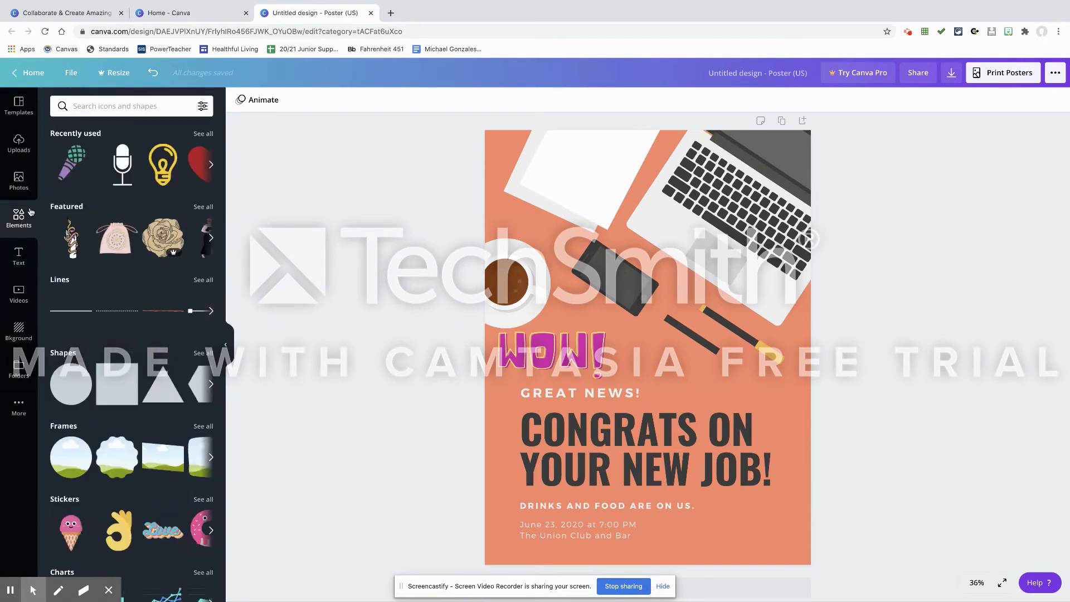
{"action": "scroll", "coordinate": [106, 369], "scroll_direction": "down", "scroll_amount": 2}
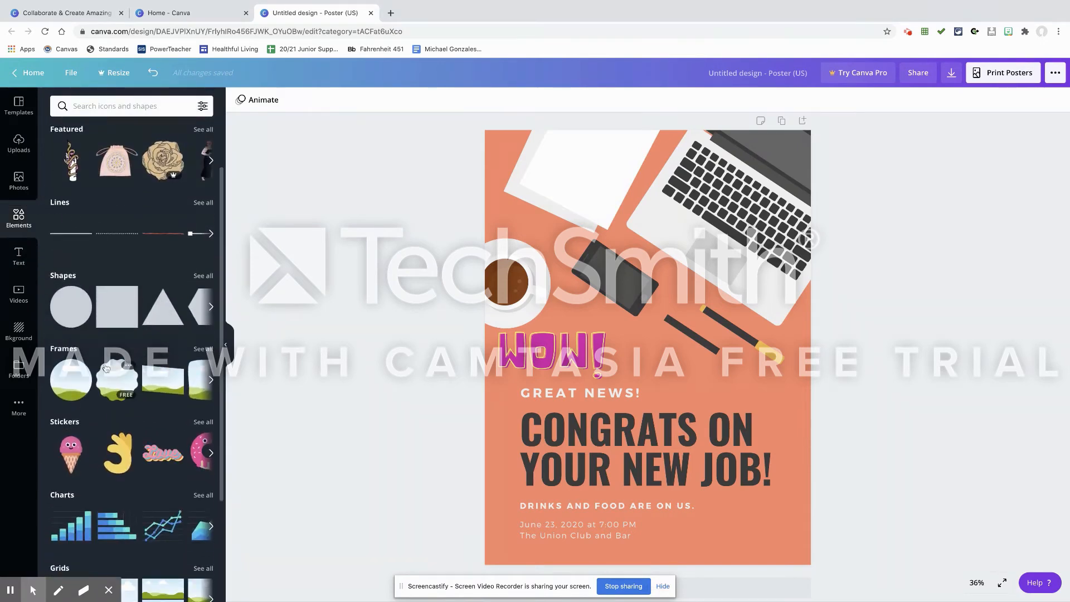
{"action": "scroll", "coordinate": [106, 368], "scroll_direction": "down", "scroll_amount": 5}
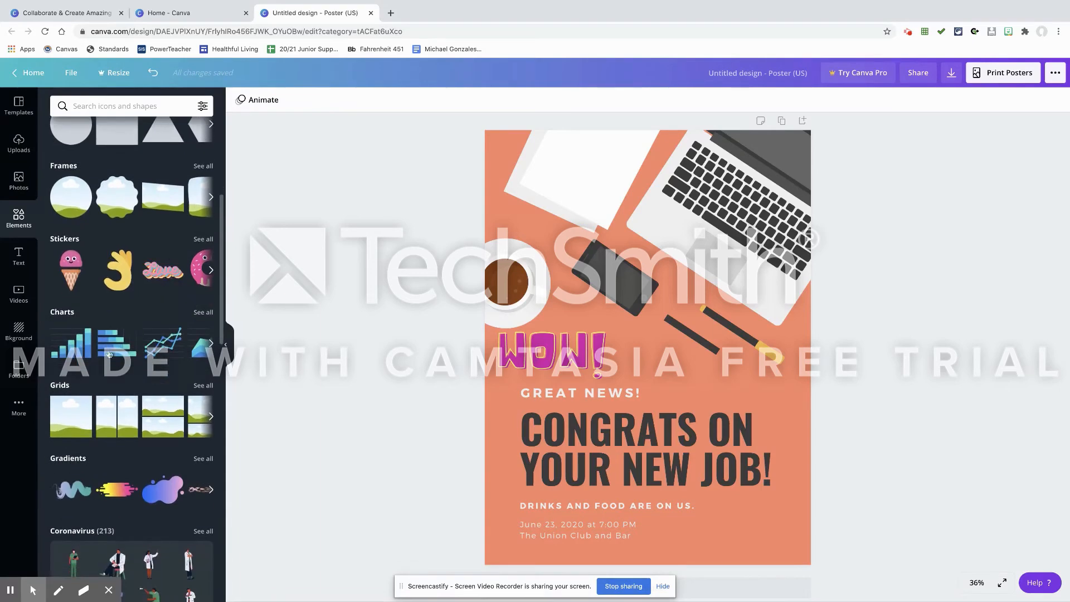
{"action": "scroll", "coordinate": [109, 354], "scroll_direction": "down", "scroll_amount": 4}
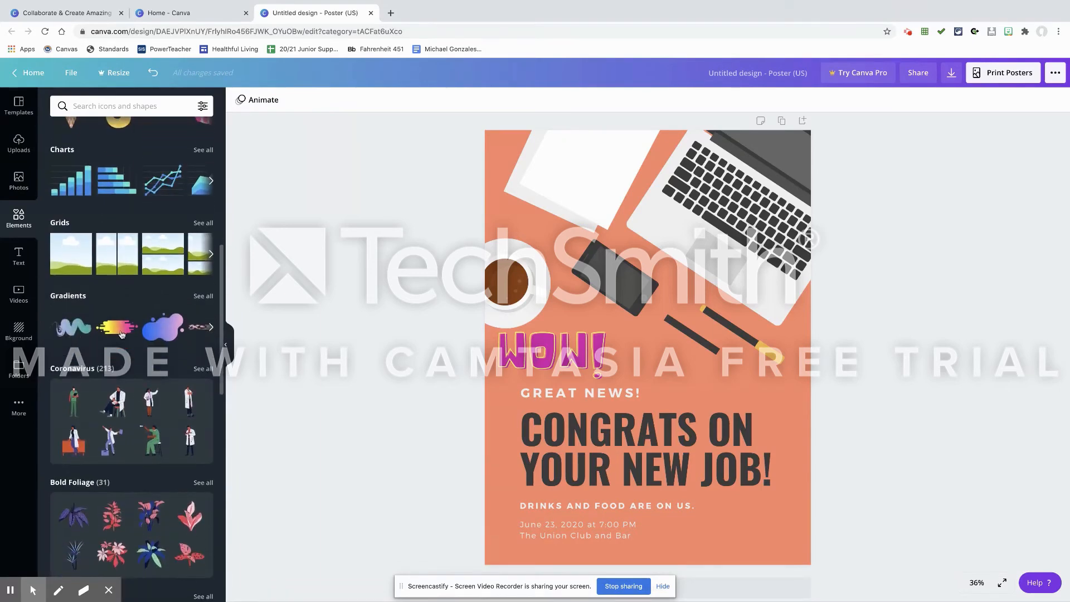
{"action": "scroll", "coordinate": [117, 328], "scroll_direction": "down", "scroll_amount": 5}
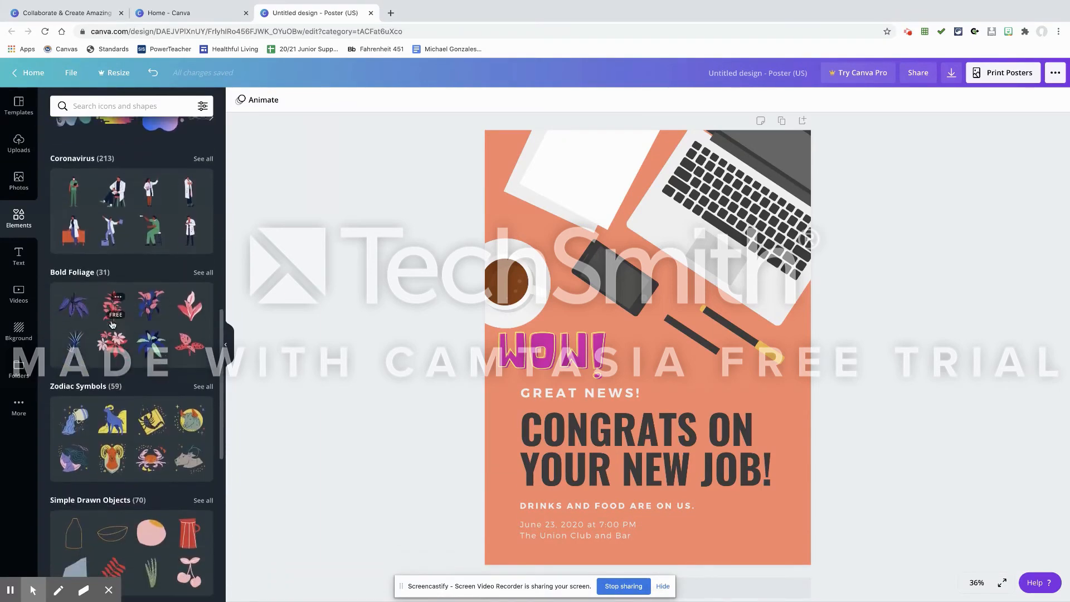
- Try adding the trending photo of yellow flowers under a blue sky and shrinking it over the poster's lower-right area
{"action": "left_click", "coordinate": [19, 179]}
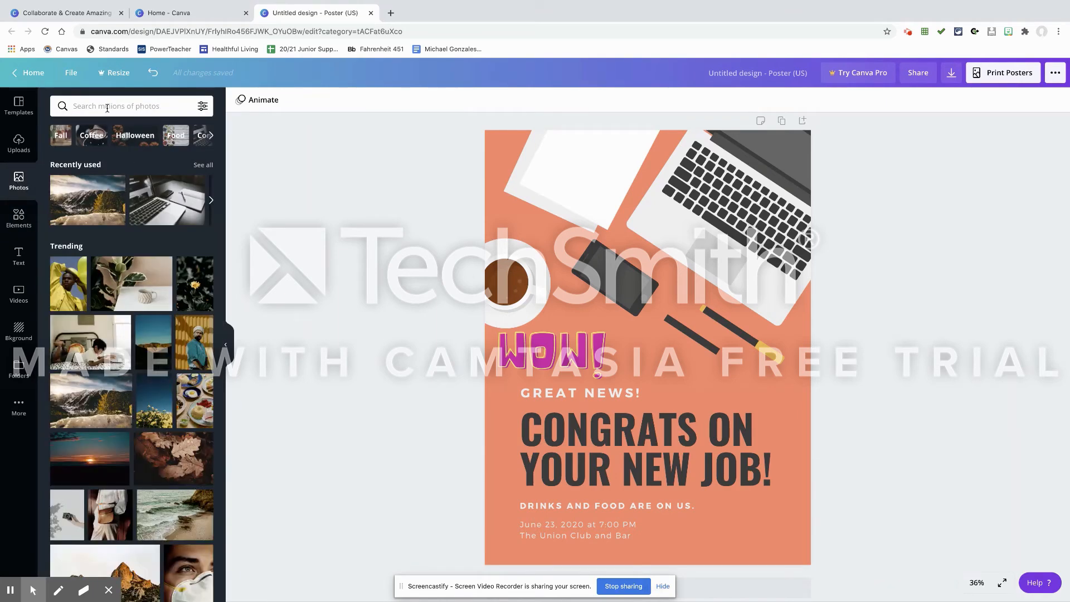
{"action": "scroll", "coordinate": [147, 135], "scroll_direction": "right", "scroll_amount": 5}
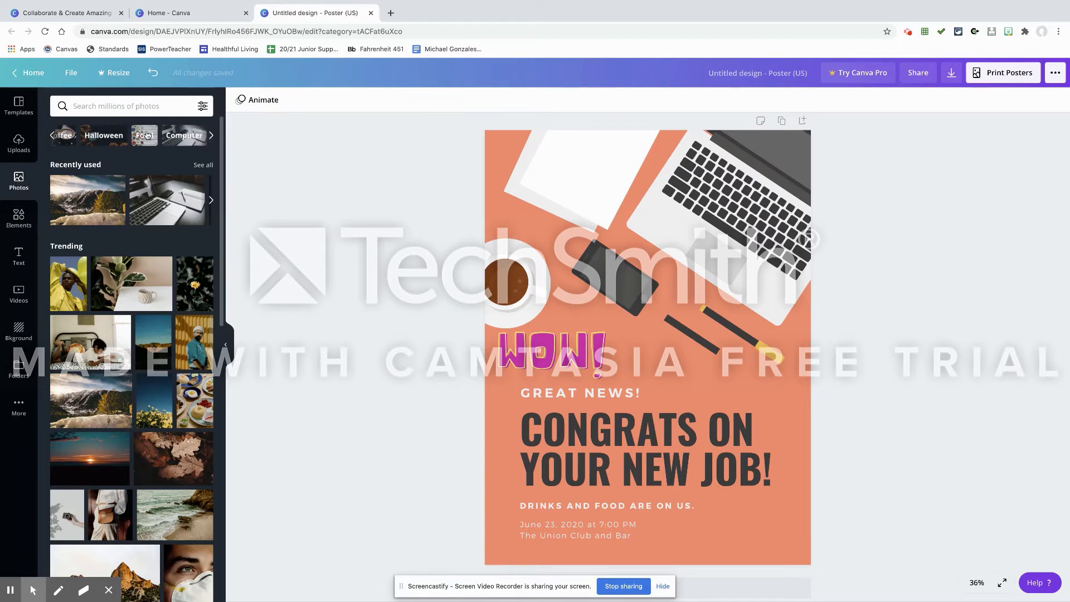
{"action": "scroll", "coordinate": [146, 135], "scroll_direction": "right", "scroll_amount": 5}
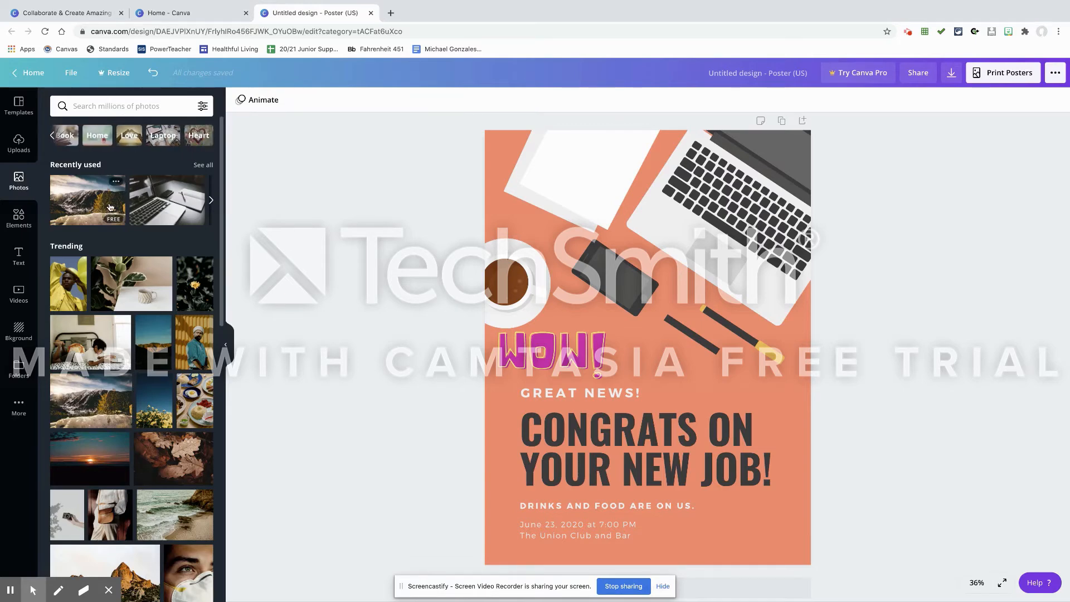
{"action": "scroll", "coordinate": [119, 209], "scroll_direction": "down", "scroll_amount": 1}
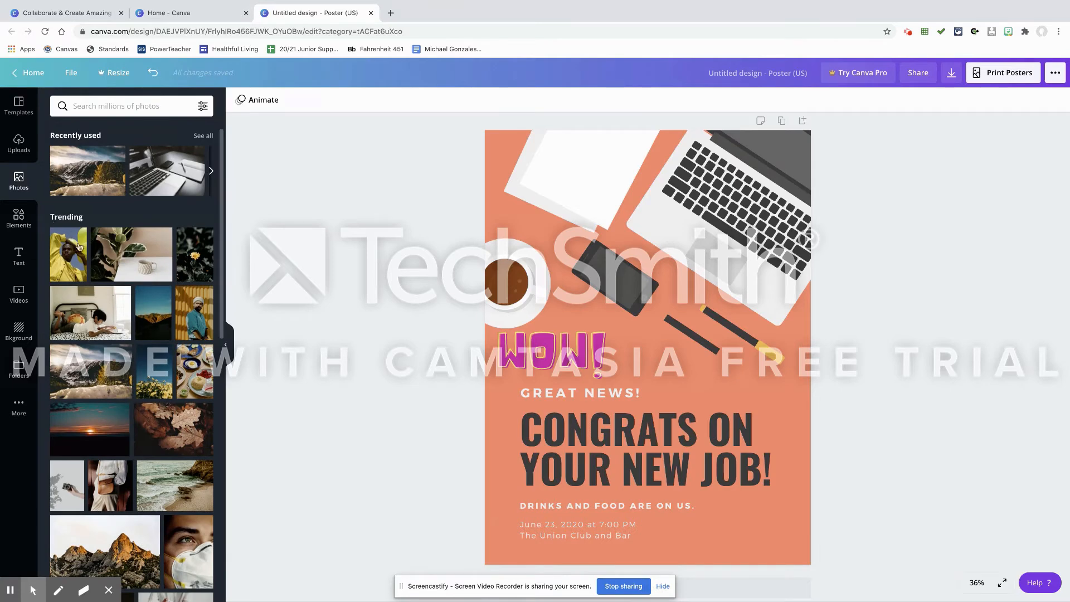
{"action": "scroll", "coordinate": [81, 251], "scroll_direction": "down", "scroll_amount": 2}
{"action": "scroll", "coordinate": [82, 256], "scroll_direction": "down", "scroll_amount": 3}
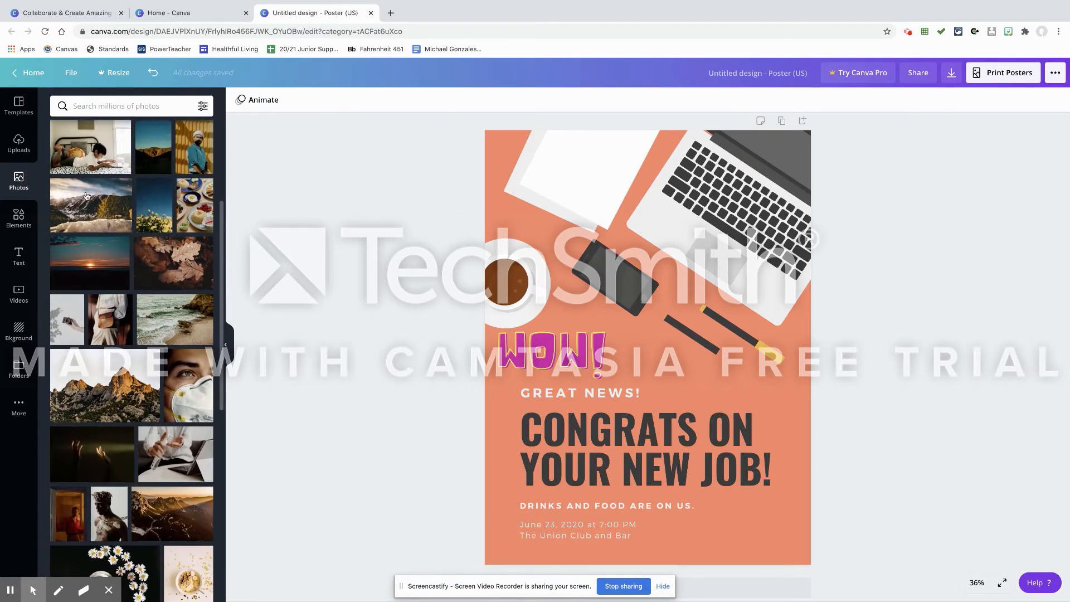
{"action": "left_click", "coordinate": [142, 212]}
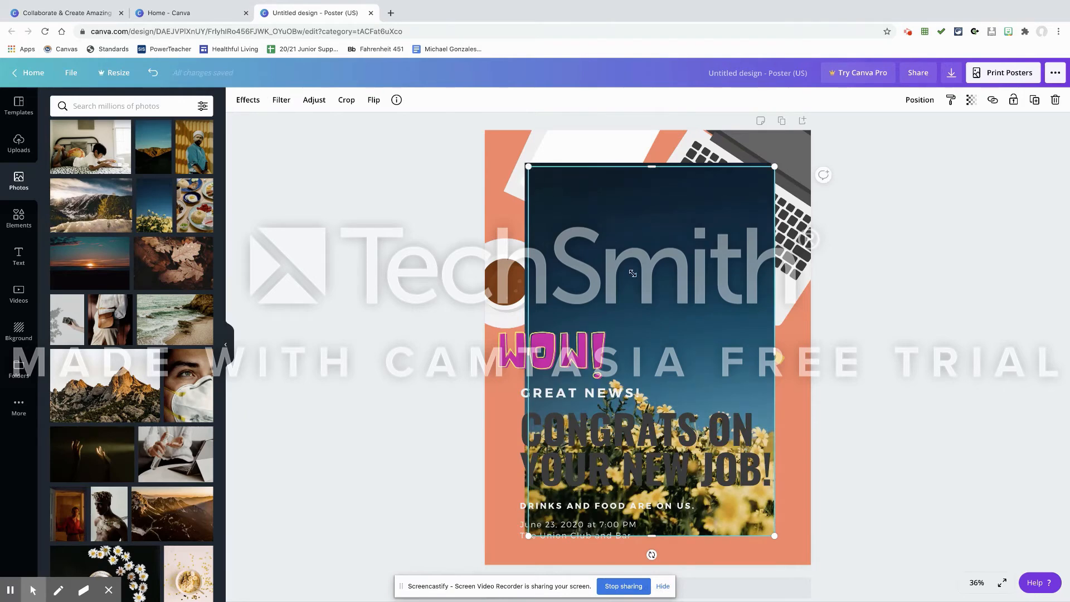
{"action": "left_click_drag", "start_coordinate": [633, 273], "coordinate": [671, 330]}
- Delete the larger duplicate of the yellow flowers photo from the poster
{"action": "left_click", "coordinate": [638, 287]}
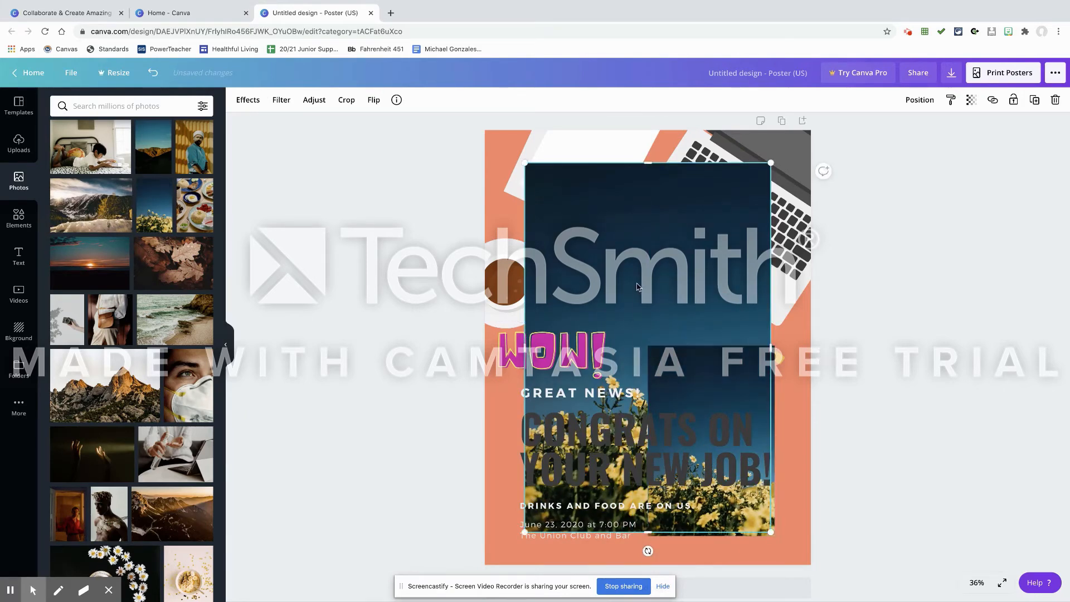
{"action": "right_click", "coordinate": [639, 287]}
{"action": "left_click", "coordinate": [674, 339]}
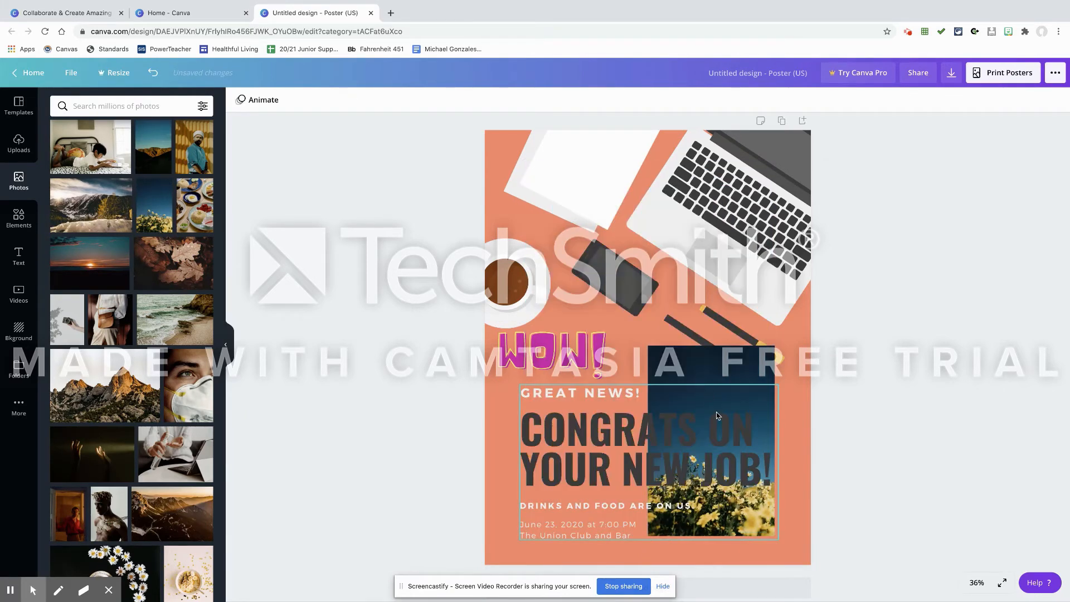
- Try bringing the yellow flowers photo to the front and moving it over the laptop graphic
{"action": "right_click", "coordinate": [716, 383]}
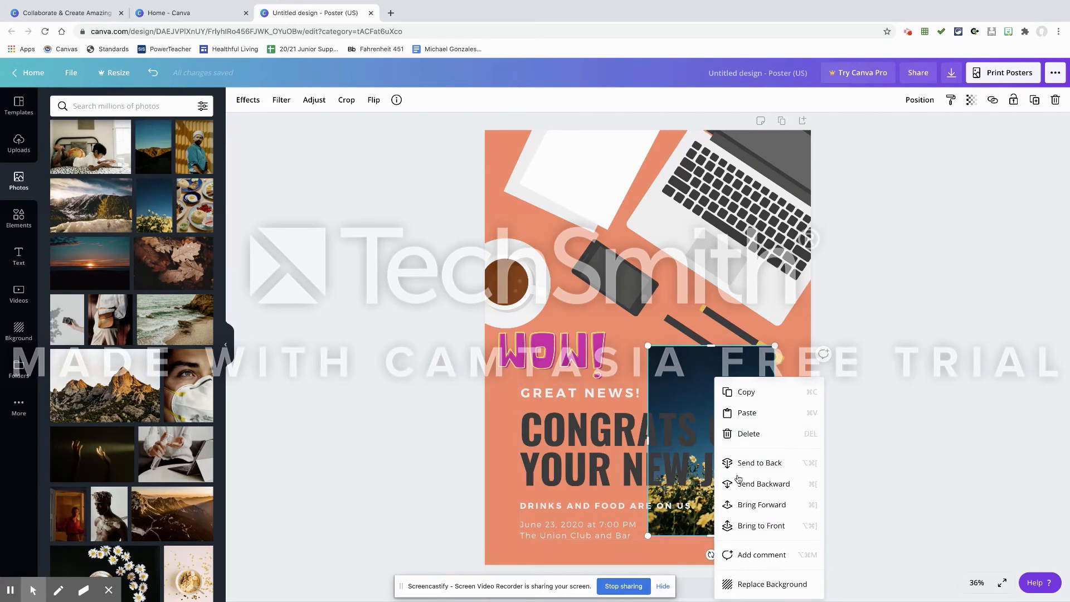
{"action": "left_click", "coordinate": [776, 529]}
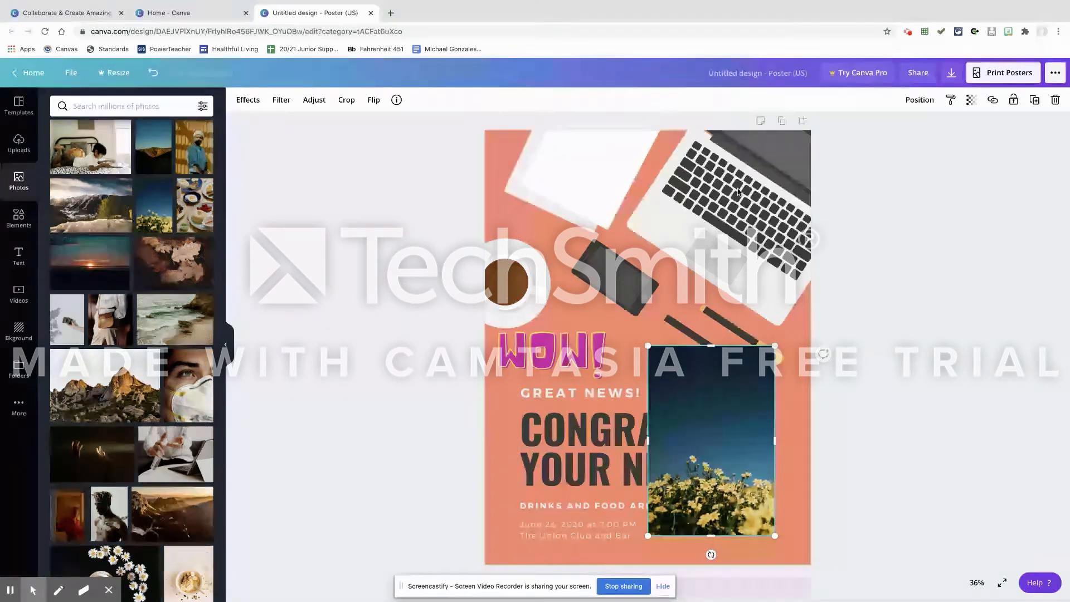
{"action": "left_click_drag", "start_coordinate": [715, 393], "coordinate": [738, 189]}
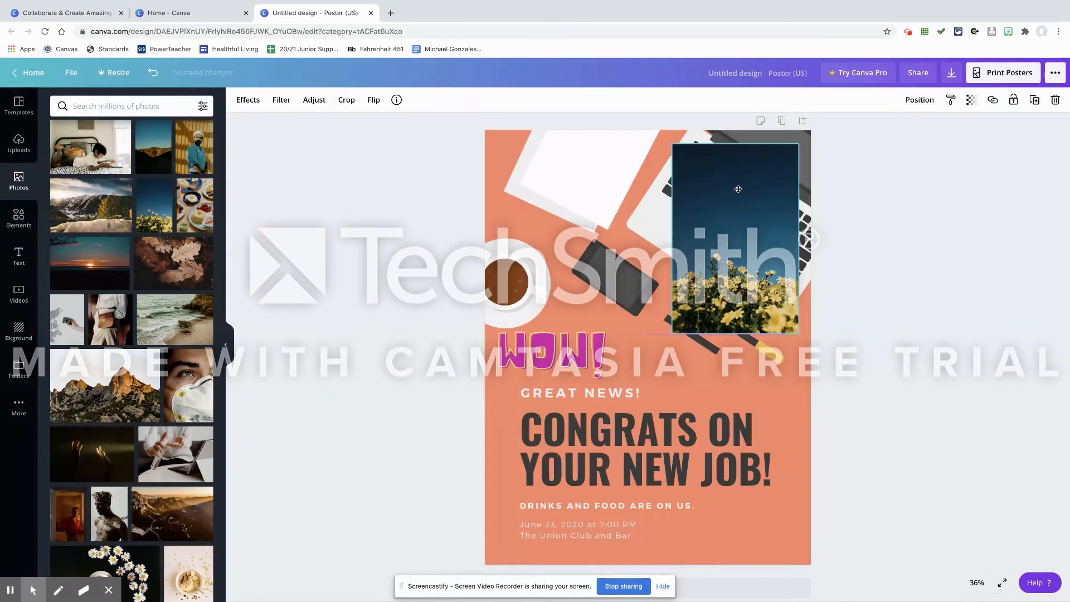
{"action": "right_click", "coordinate": [714, 224]}
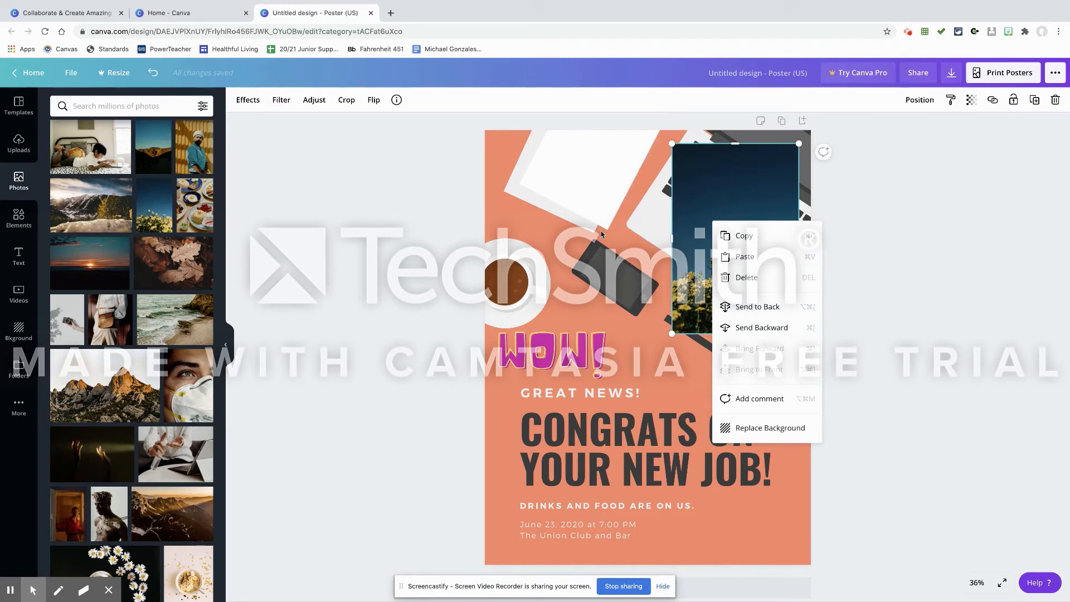
{"action": "left_click", "coordinate": [569, 241]}
- Undo the changes made with the yellow flowers photo until it is removed from the poster
{"action": "key", "text": "ctrl+z"}
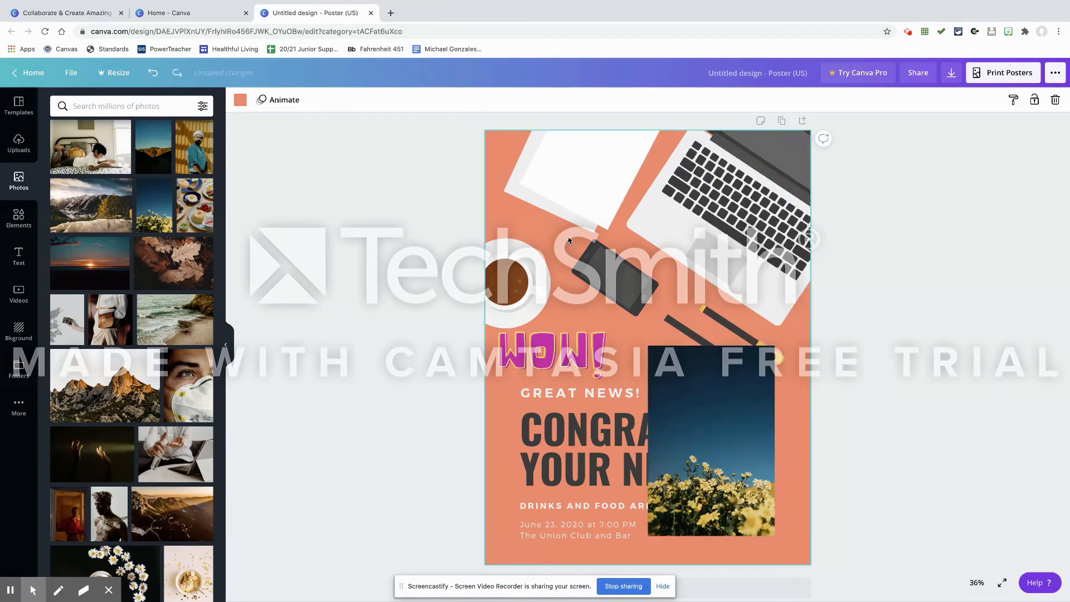
{"action": "key", "text": "ctrl+z"}
{"action": "key", "text": "ctrl+z"}
{"action": "key", "text": "ctrl+z"}
{"action": "key", "text": "ctrl+z"}
{"action": "key", "text": "ctrl+z"}
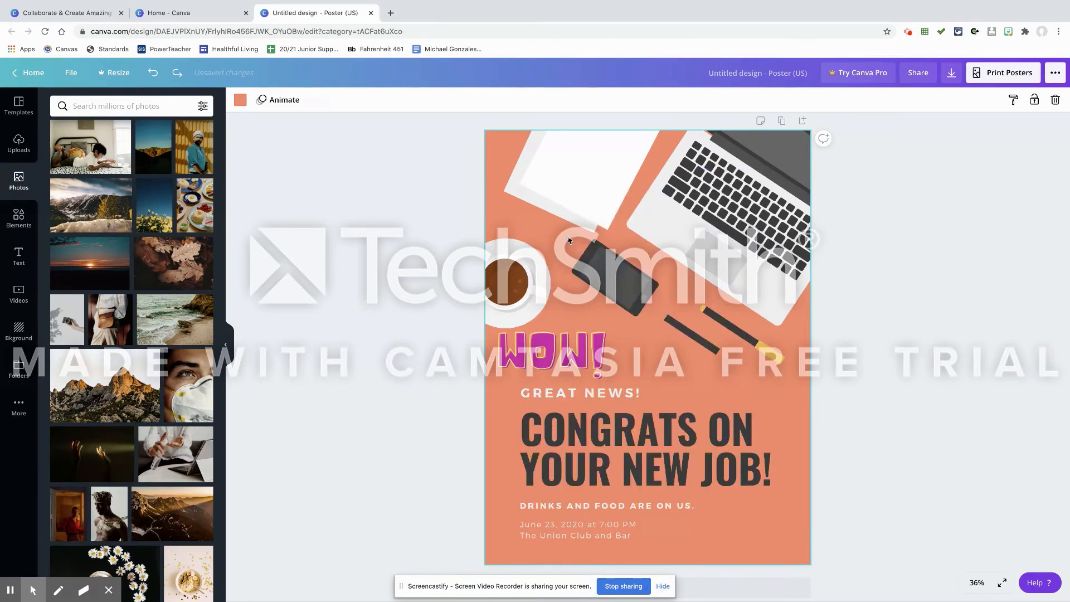
- View the available sources for uploading an image or video and the options for sharing the design
{"action": "left_click", "coordinate": [23, 146]}
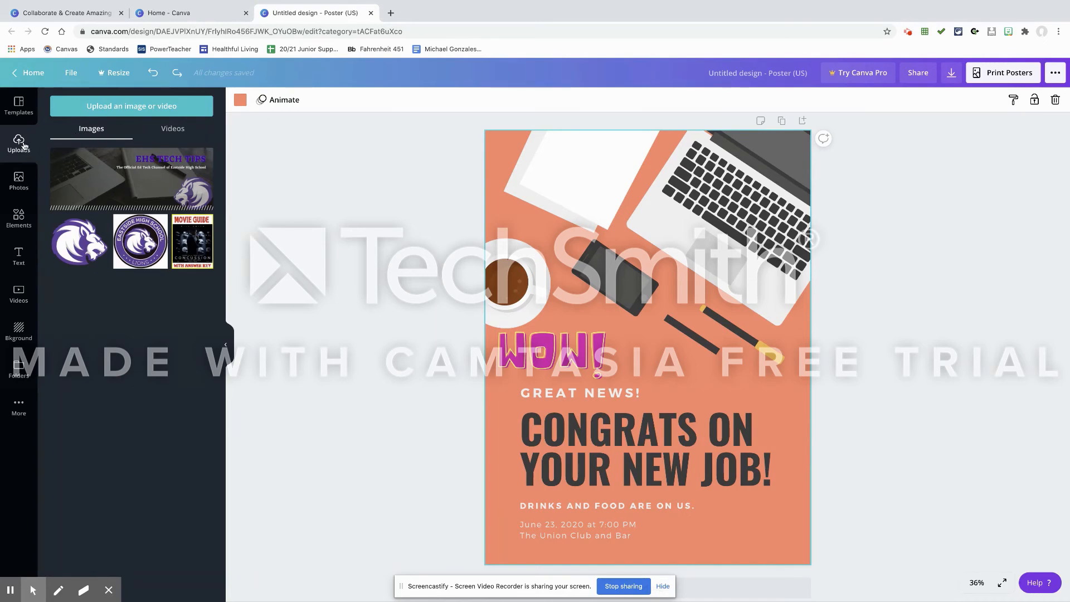
{"action": "left_click", "coordinate": [113, 109]}
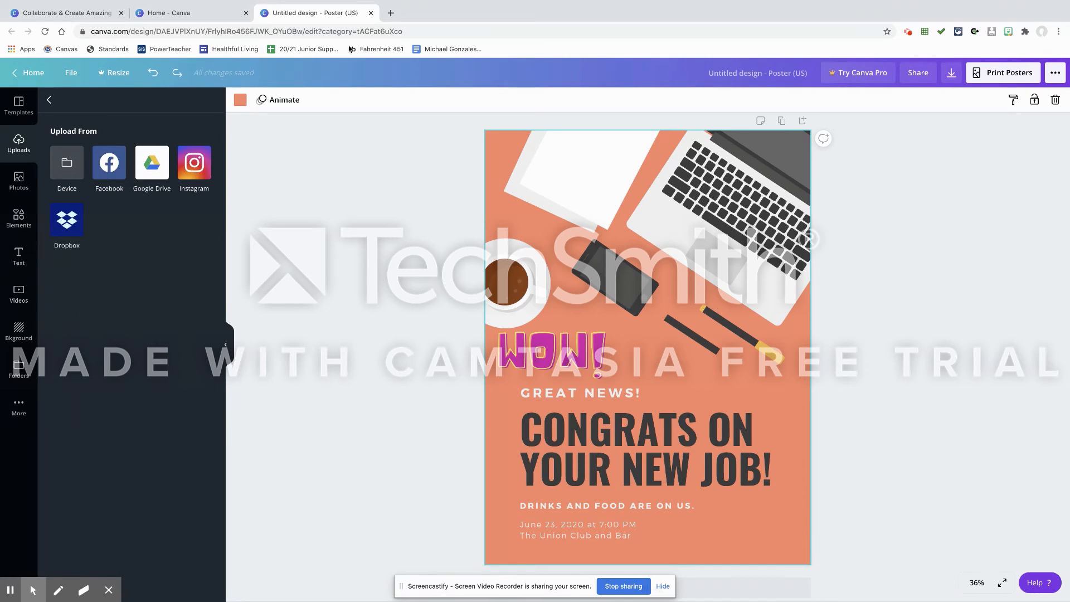
{"action": "left_click", "coordinate": [917, 76]}
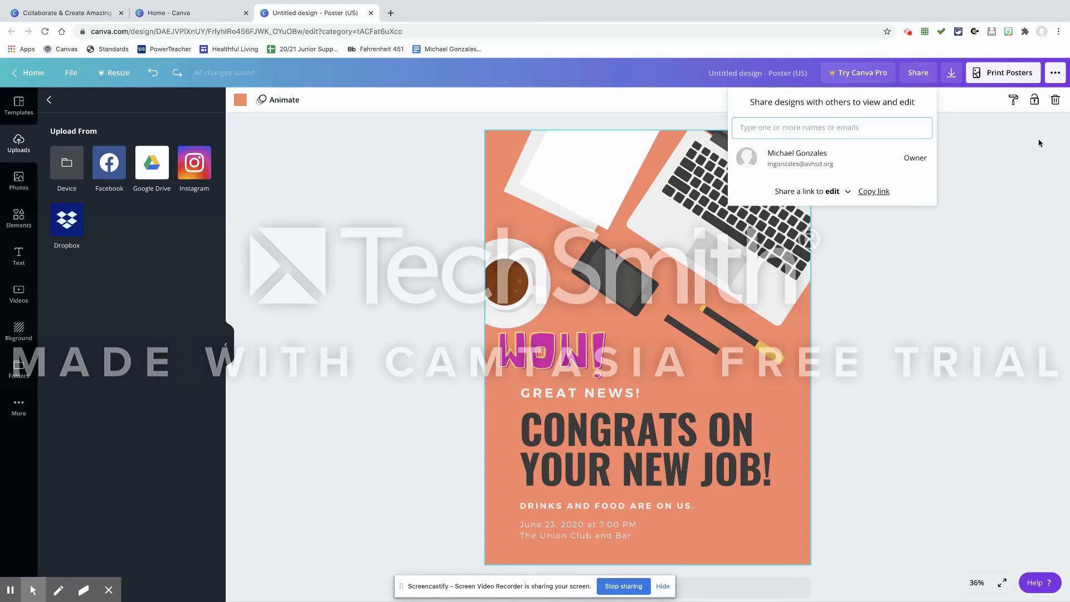
- Close the invitation options and copy a view-only share link for the poster from the publishing options
{"action": "left_click", "coordinate": [1018, 157]}
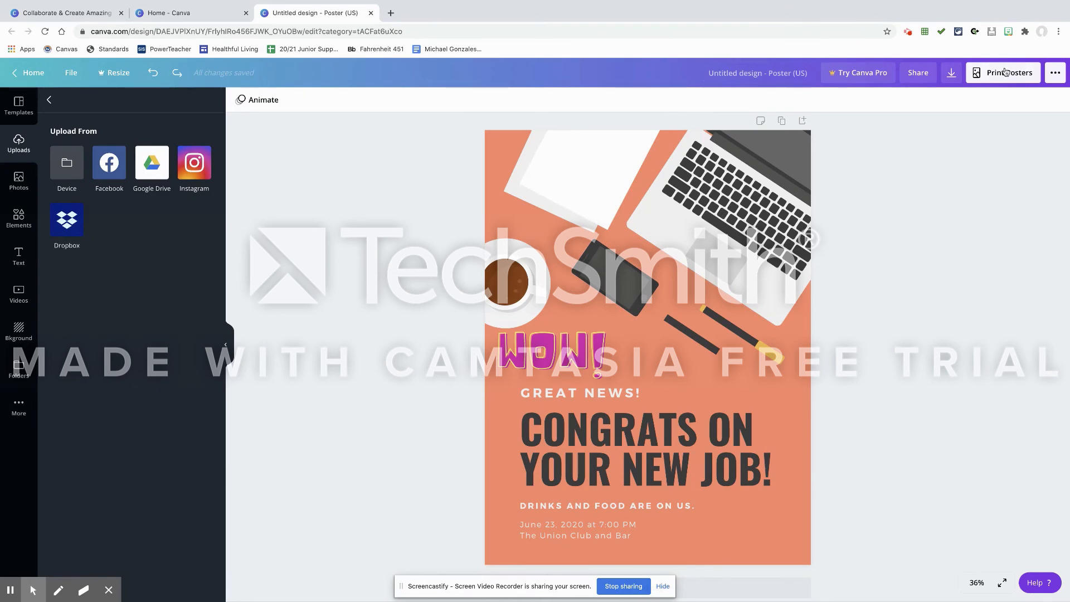
{"action": "left_click", "coordinate": [1055, 76]}
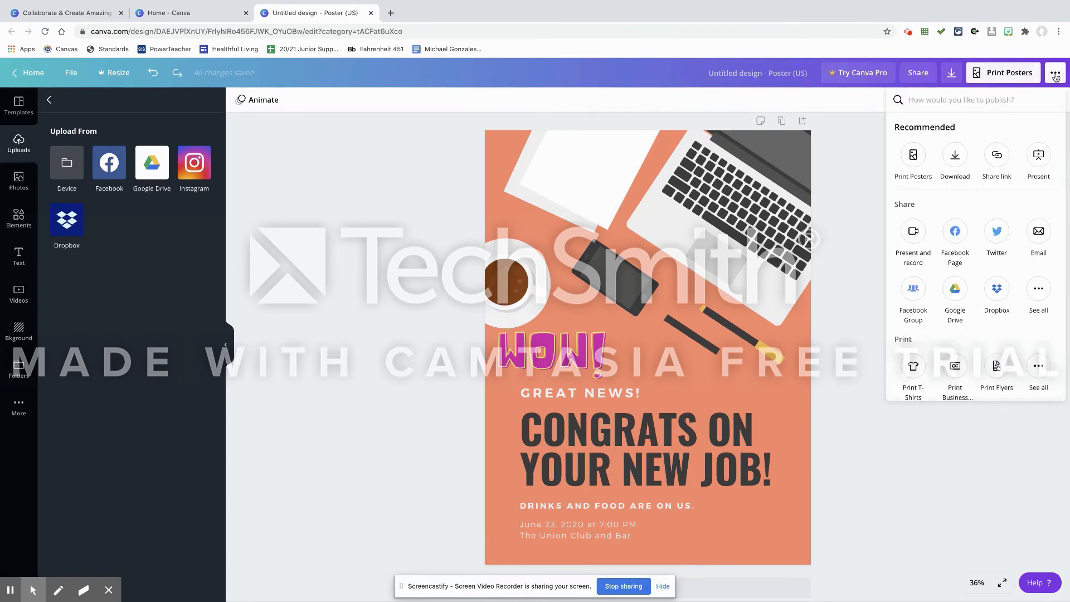
{"action": "left_click", "coordinate": [996, 159]}
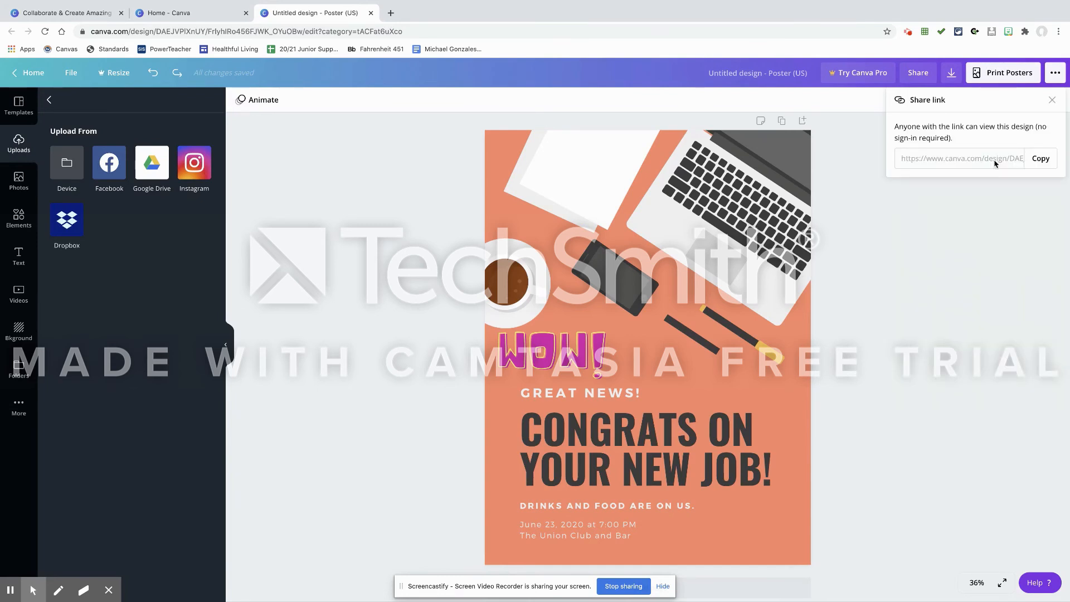
{"action": "left_click", "coordinate": [1032, 162]}
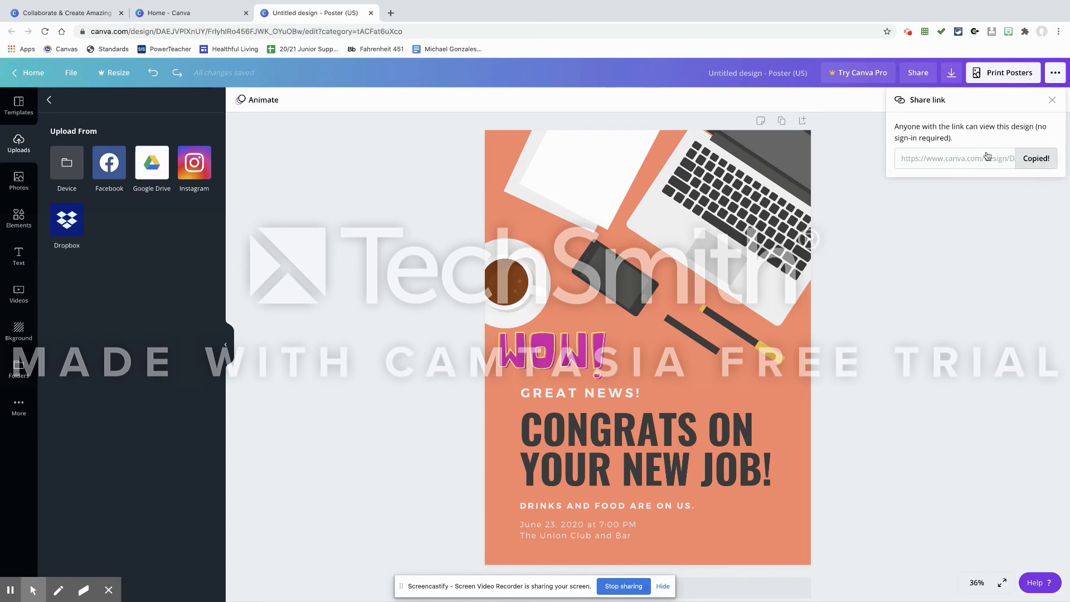
- Open the copied share link in a new browser tab to view the shared poster
{"action": "left_click", "coordinate": [391, 13]}
{"action": "right_click", "coordinate": [394, 27]}
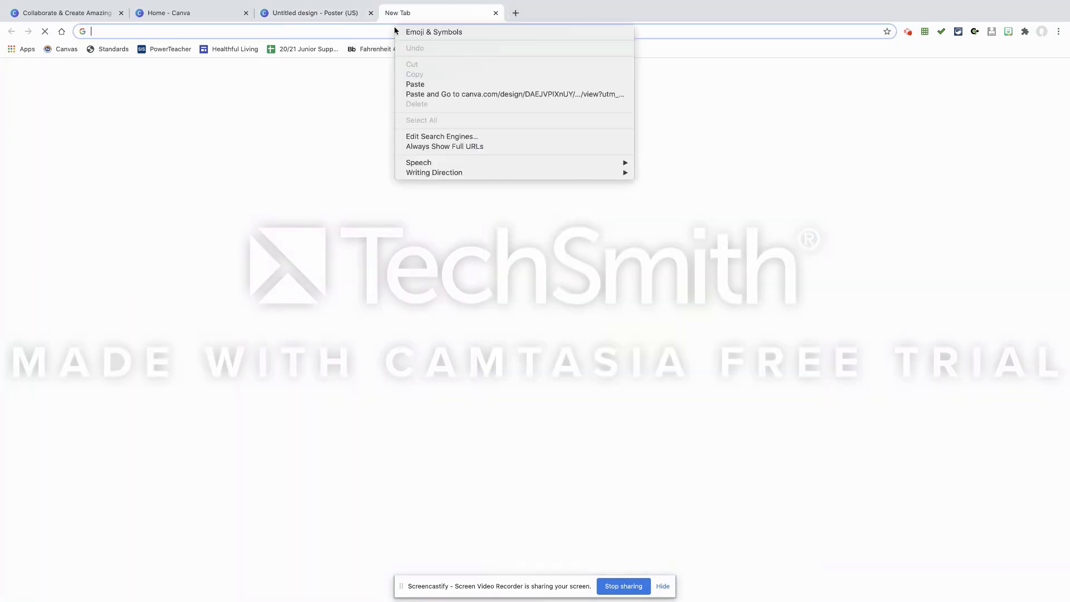
{"action": "left_click", "coordinate": [430, 84]}
{"action": "key", "text": "Return"}
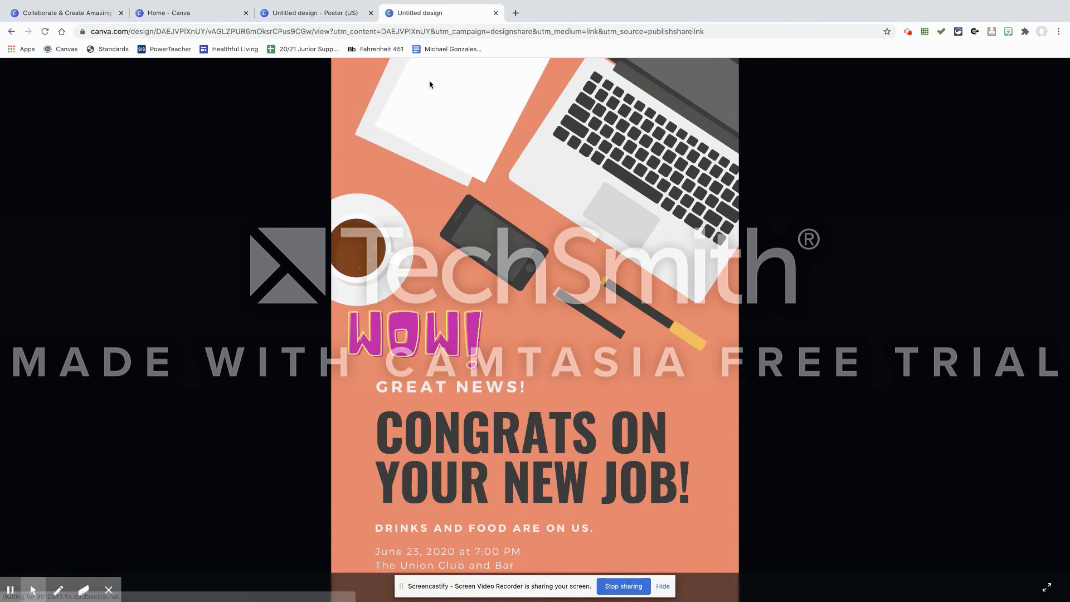
- Return to the poster design and browse the poster template categories
{"action": "left_click", "coordinate": [323, 12]}
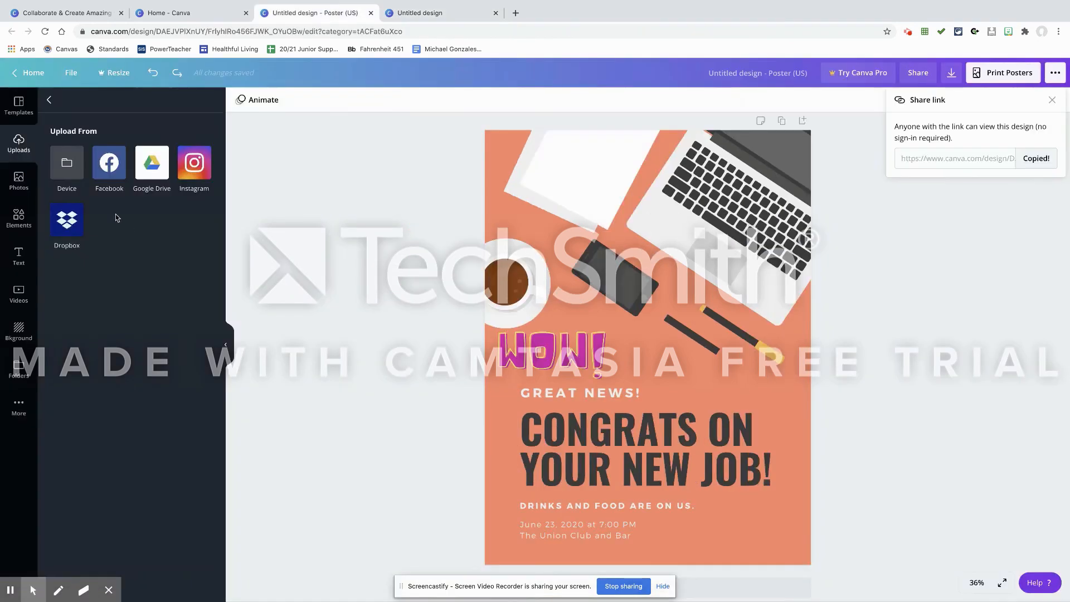
{"action": "left_click", "coordinate": [18, 112]}
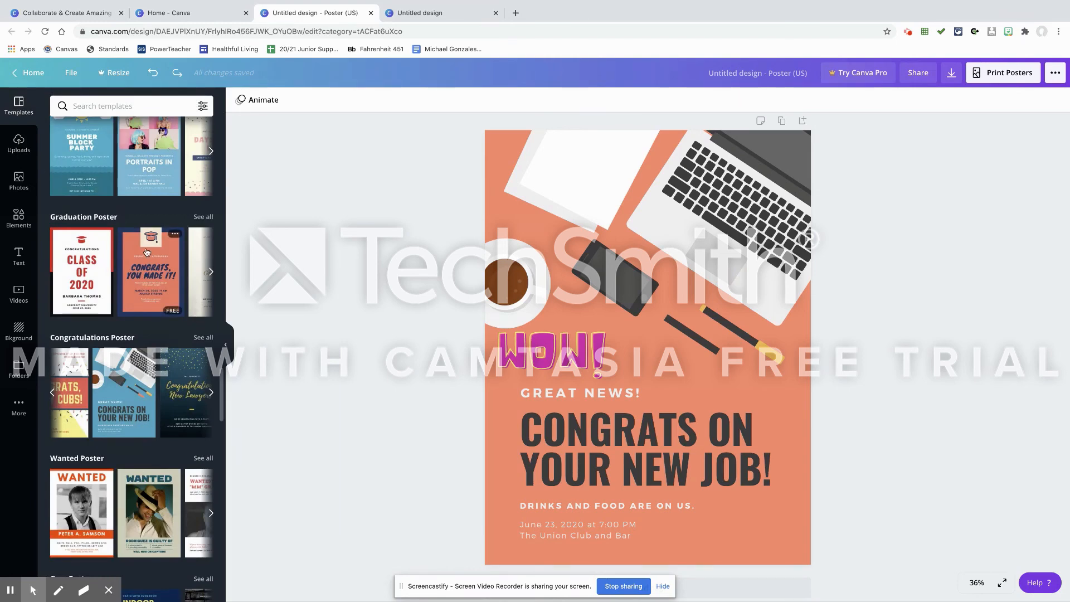
{"action": "scroll", "coordinate": [118, 348], "scroll_direction": "down", "scroll_amount": 10}
{"action": "scroll", "coordinate": [119, 348], "scroll_direction": "up", "scroll_amount": 2}
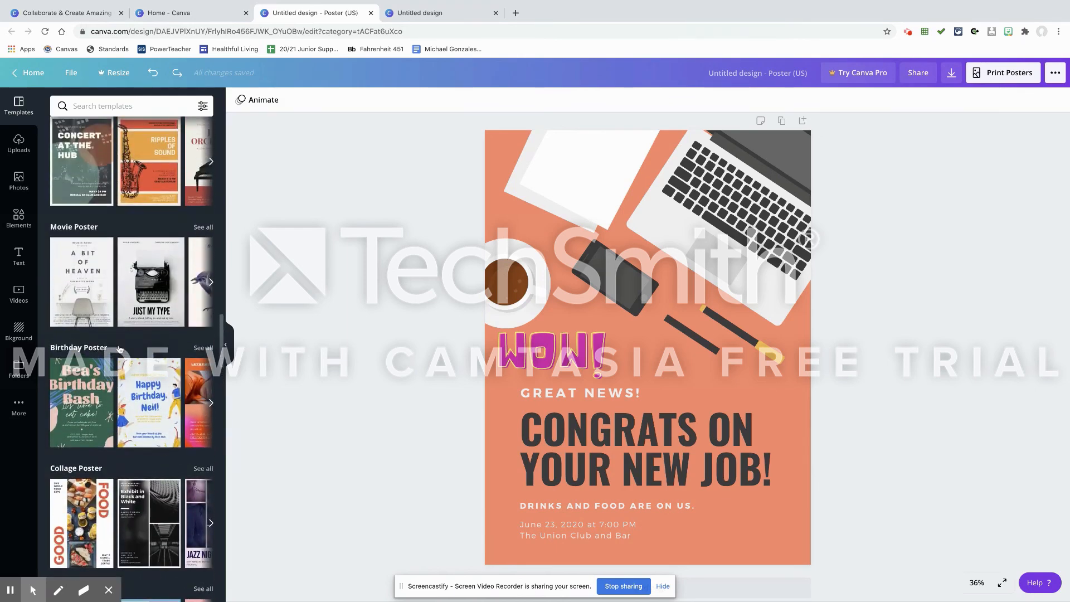